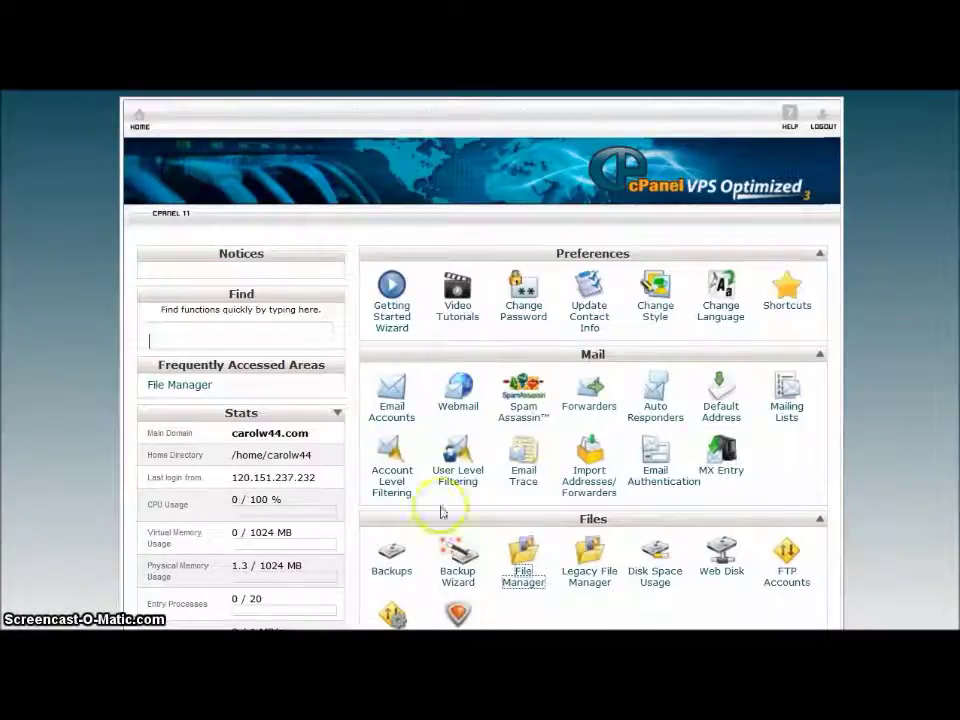
- Launch cPanel's File Manager and browse into the public_html folder
click(522, 580)
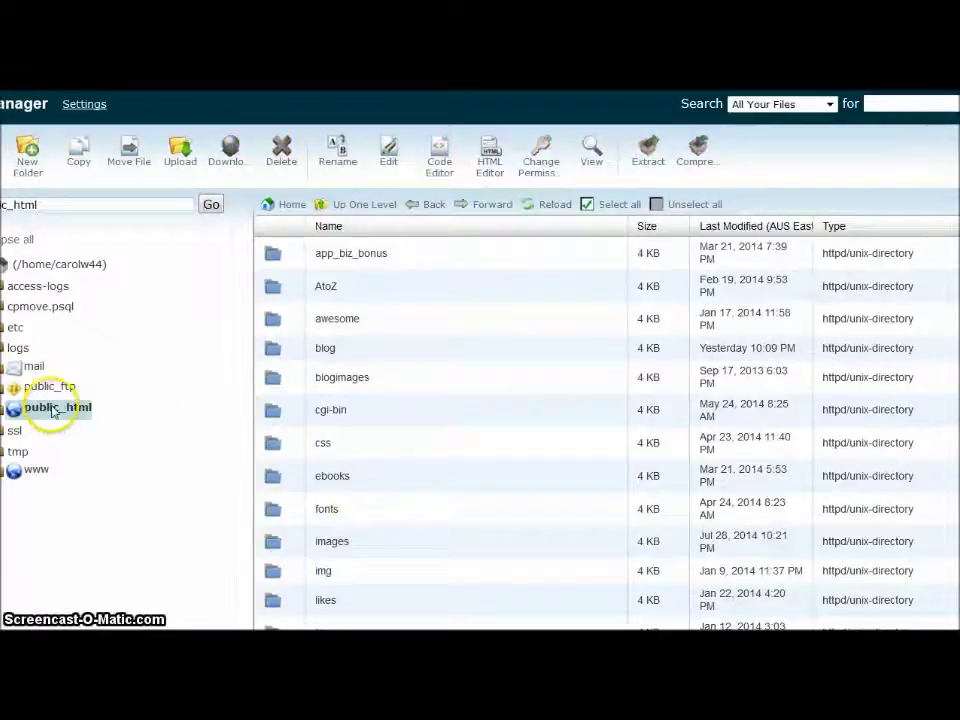
click(60, 410)
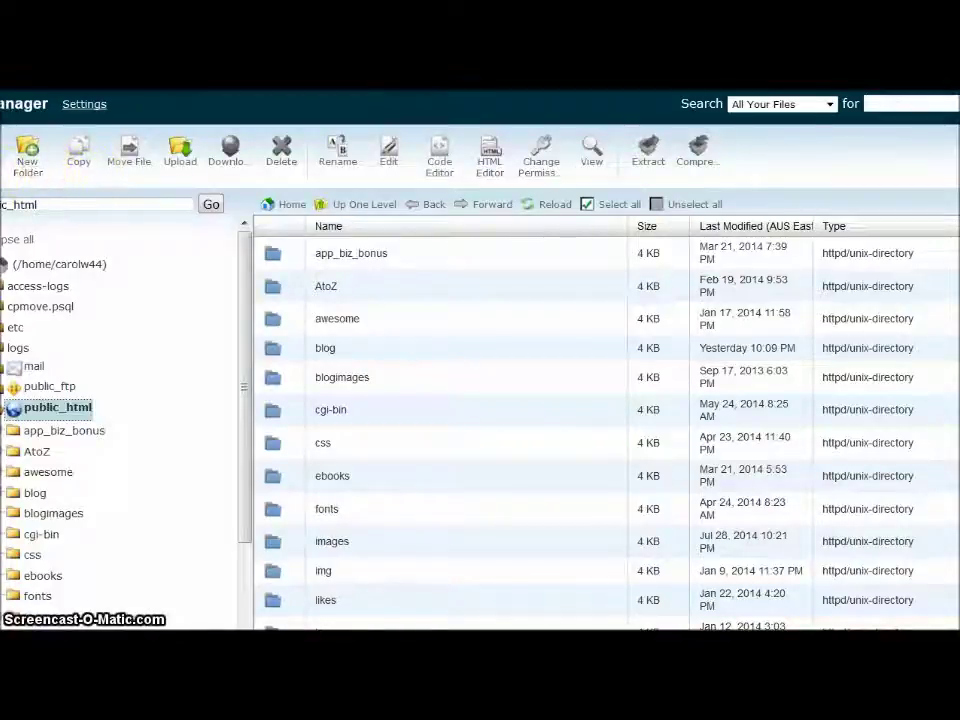
- Create the file demo5.html in public_html and open it in the HTML Editor
click(2, 155)
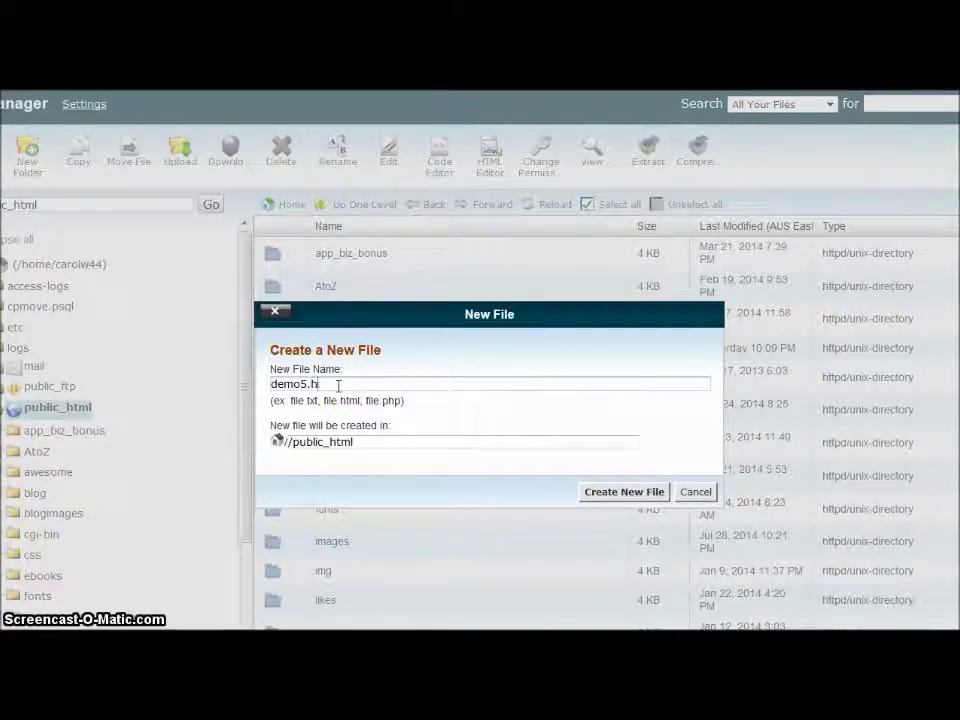
click(638, 496)
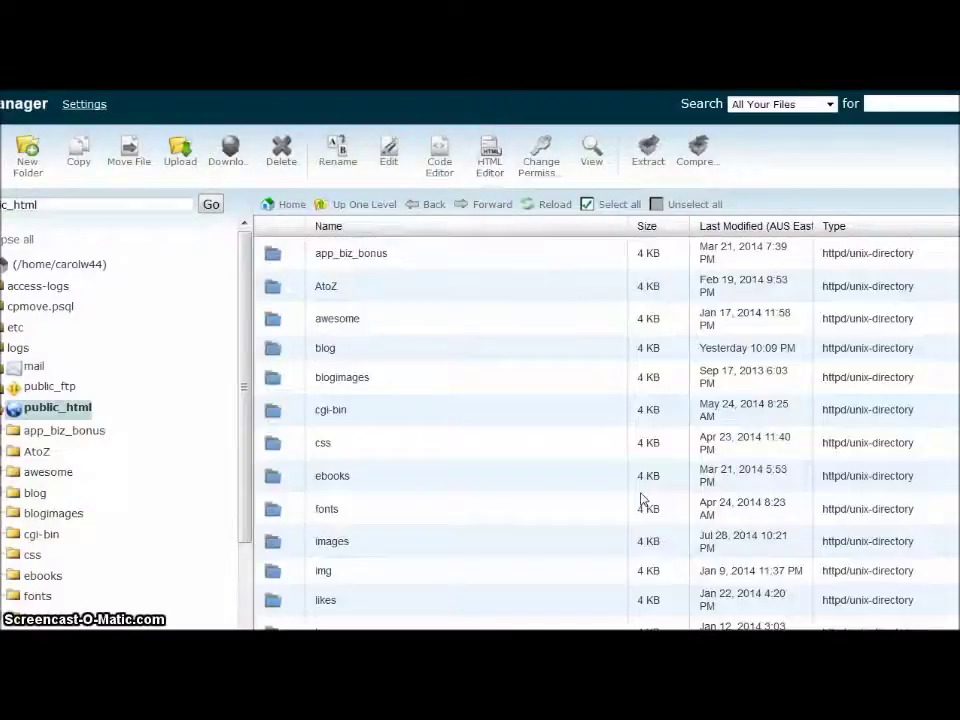
scroll(621, 461, down, 3)
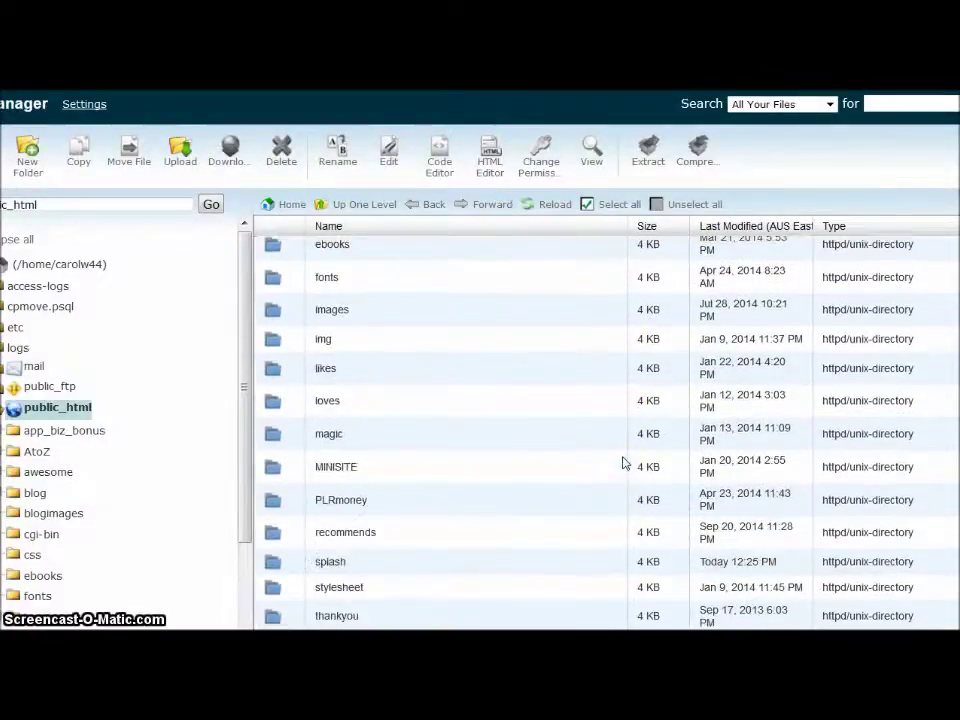
scroll(621, 461, down, 3)
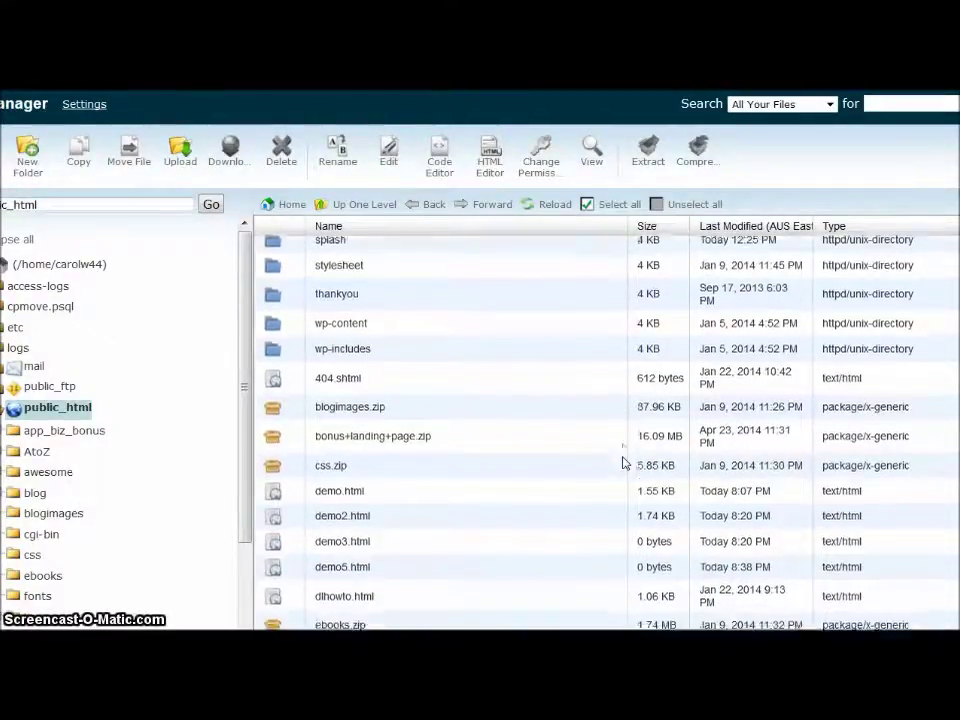
click(340, 507)
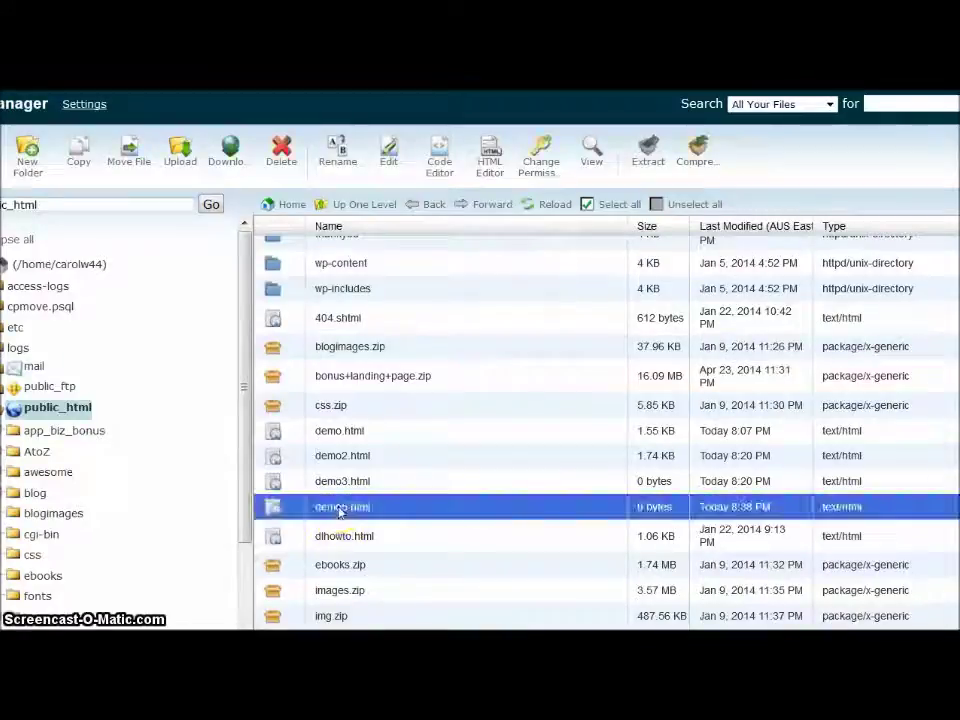
click(489, 168)
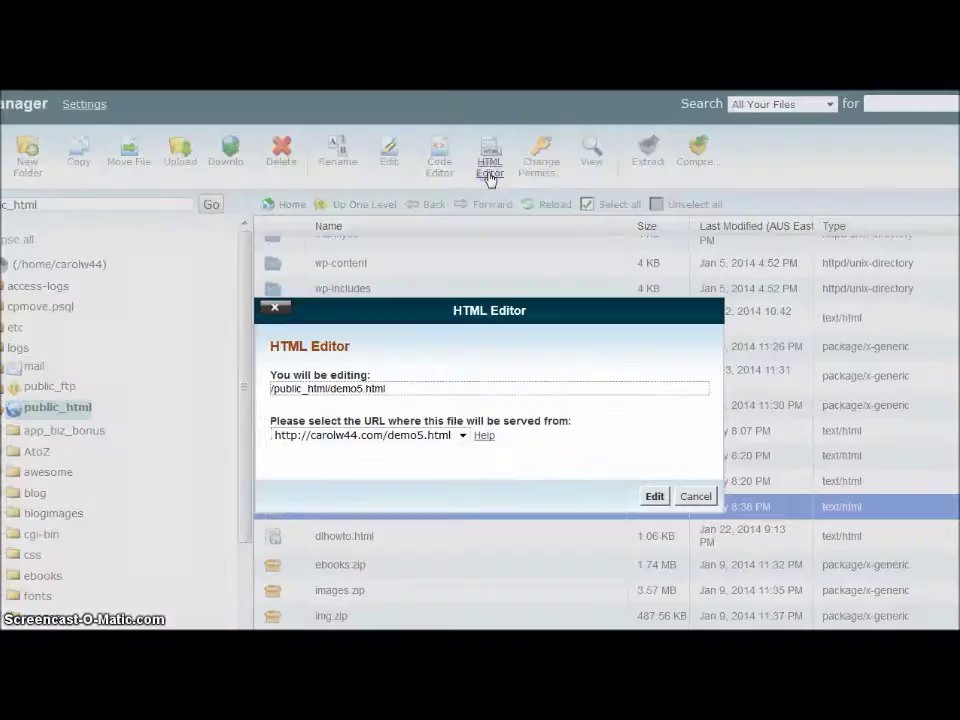
click(654, 496)
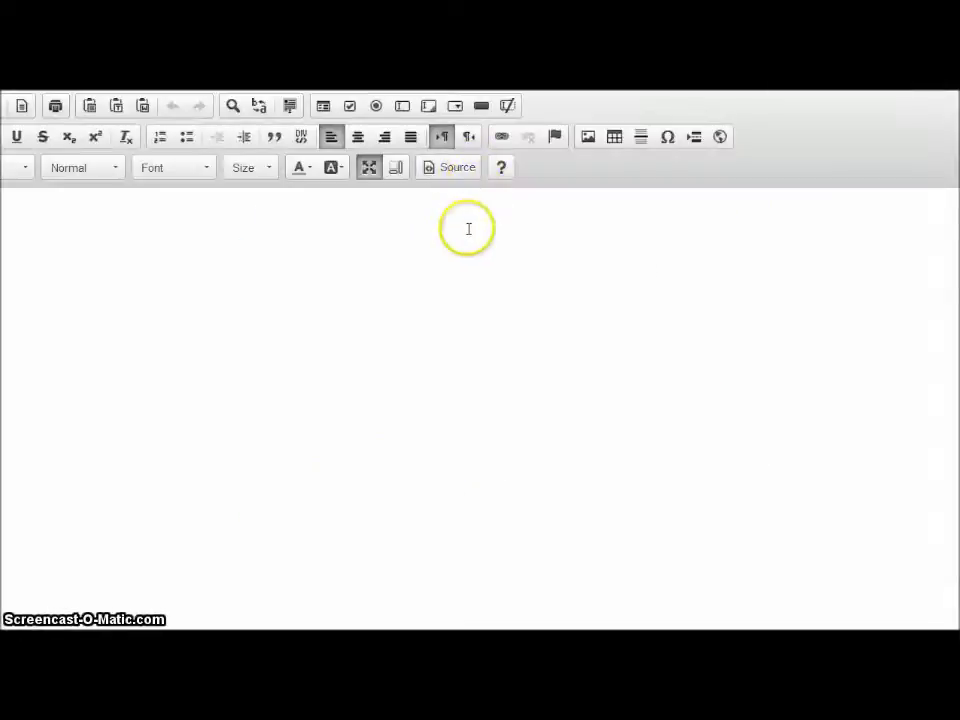
- Type the heading 'Set Yourself FREE!' and a subheading about making and hosting splash and squeeze pages
click(367, 230)
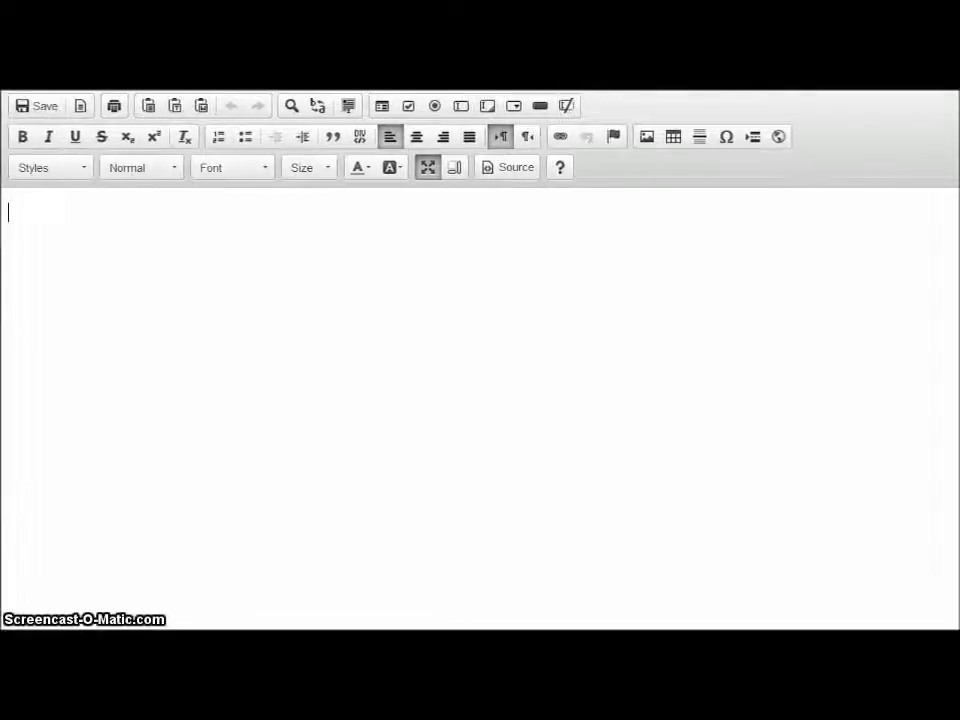
click(186, 225)
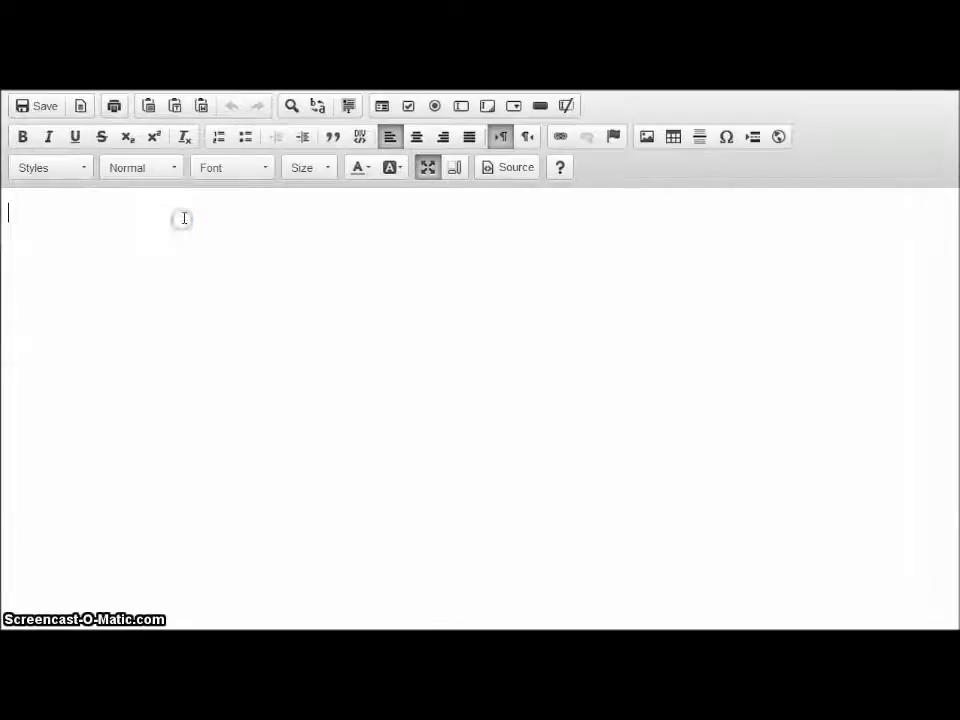
text(Set Yoursefl)
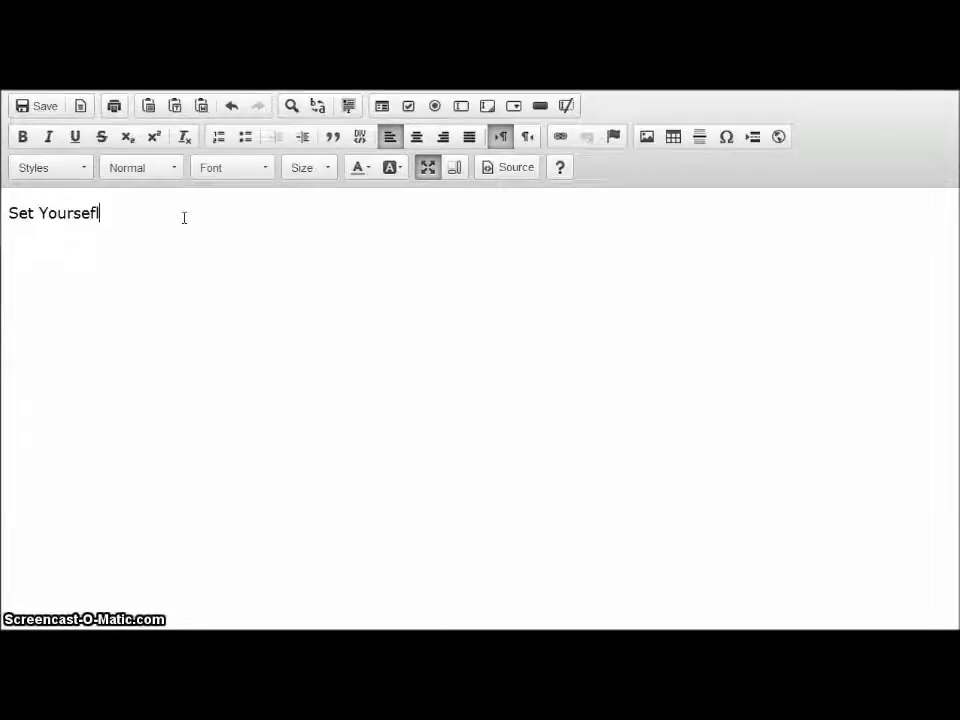
key(BackSpace)
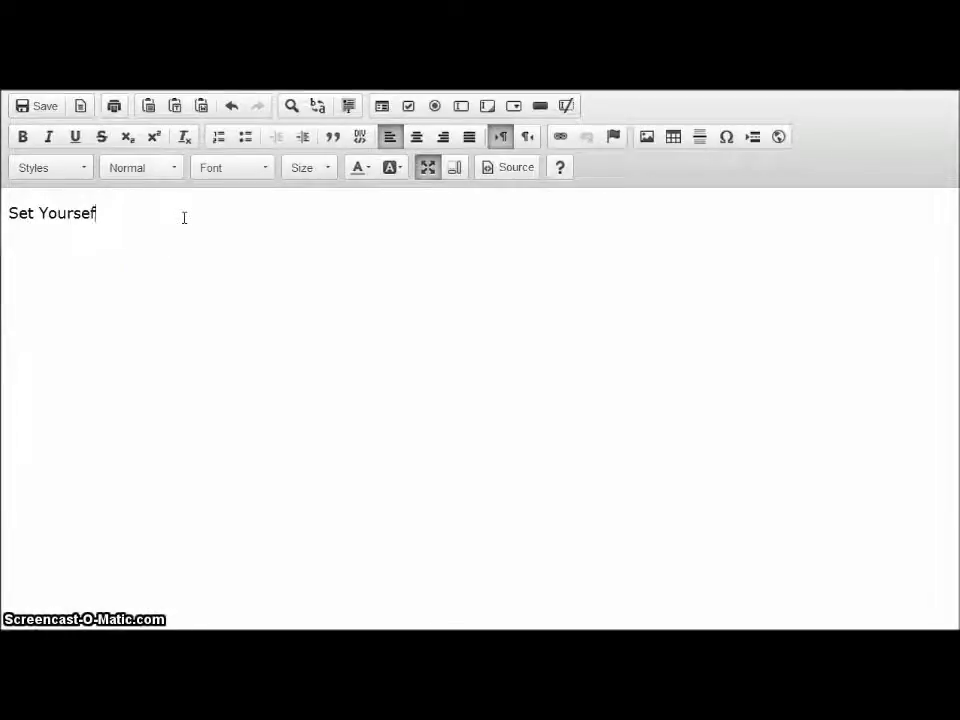
text(FREE!)
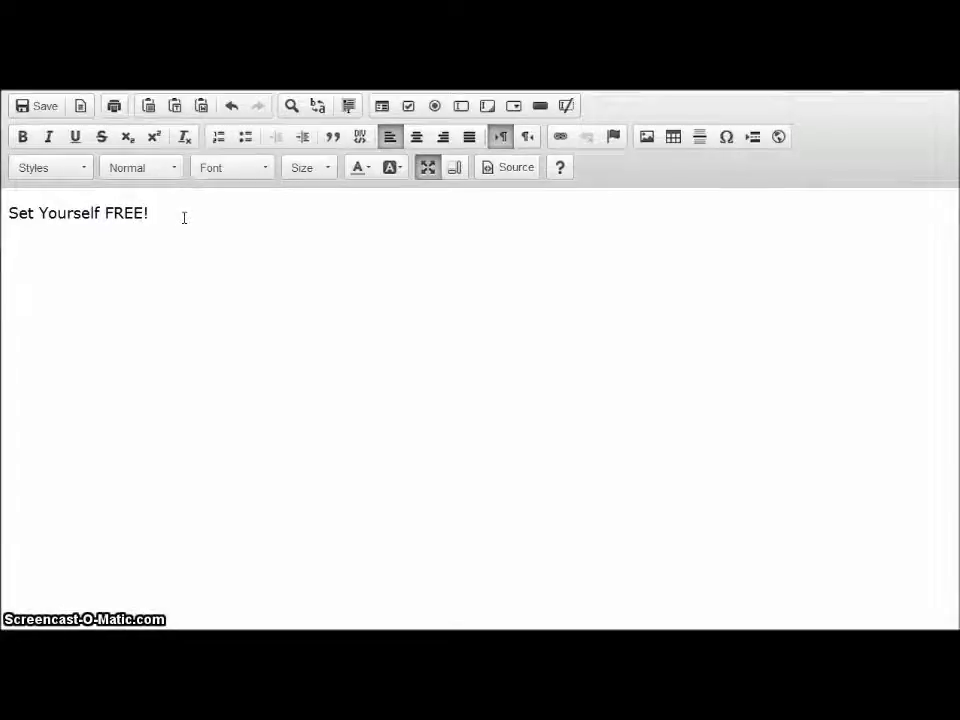
text(n How)
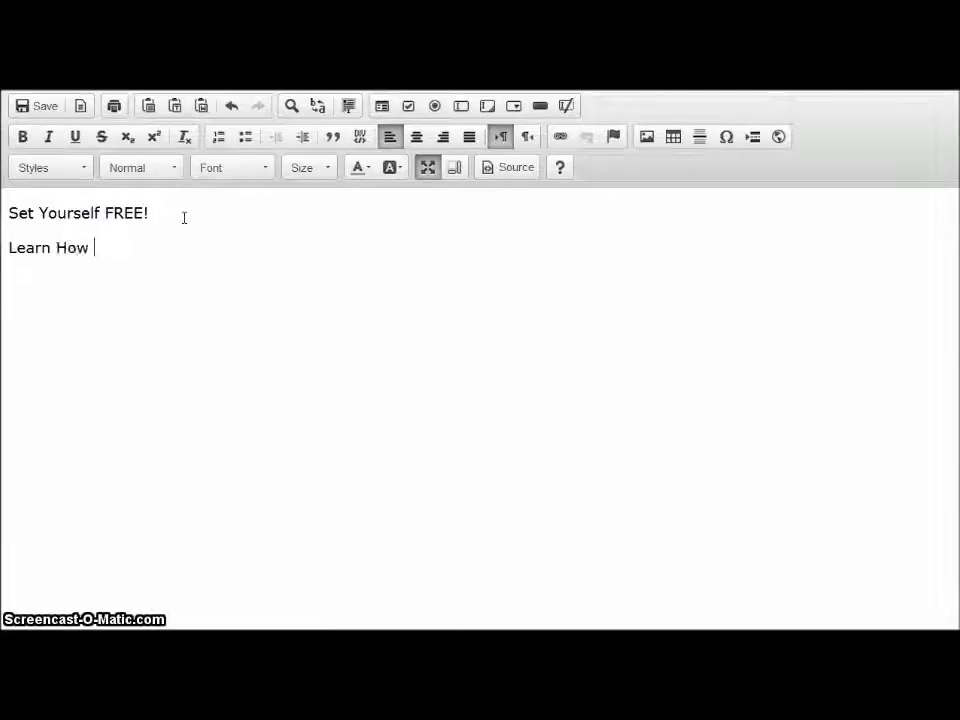
text(T)
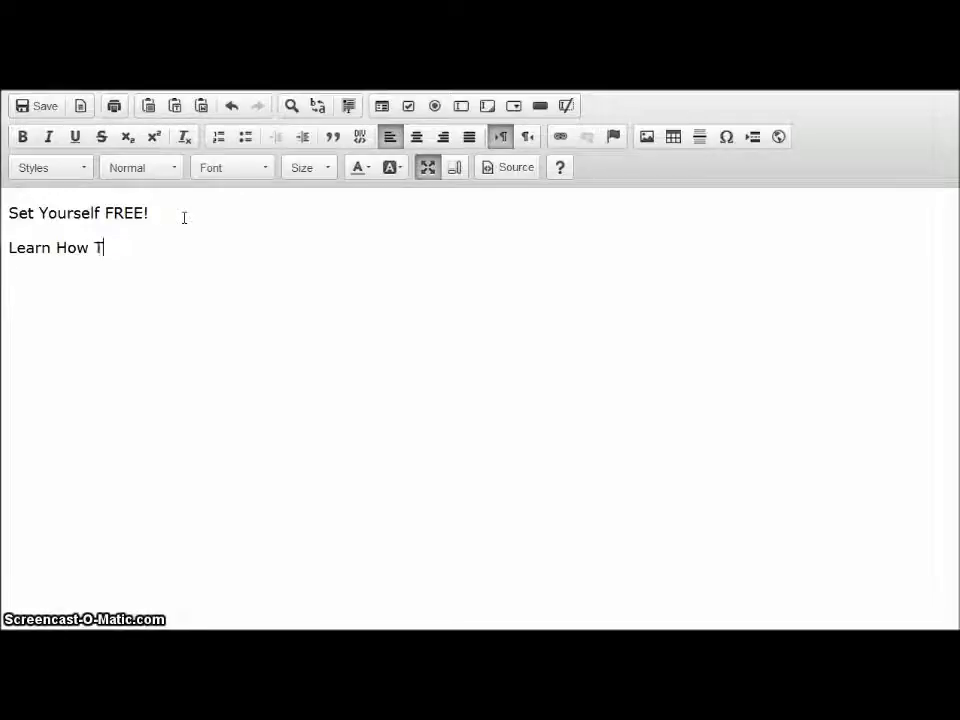
text(o Make)
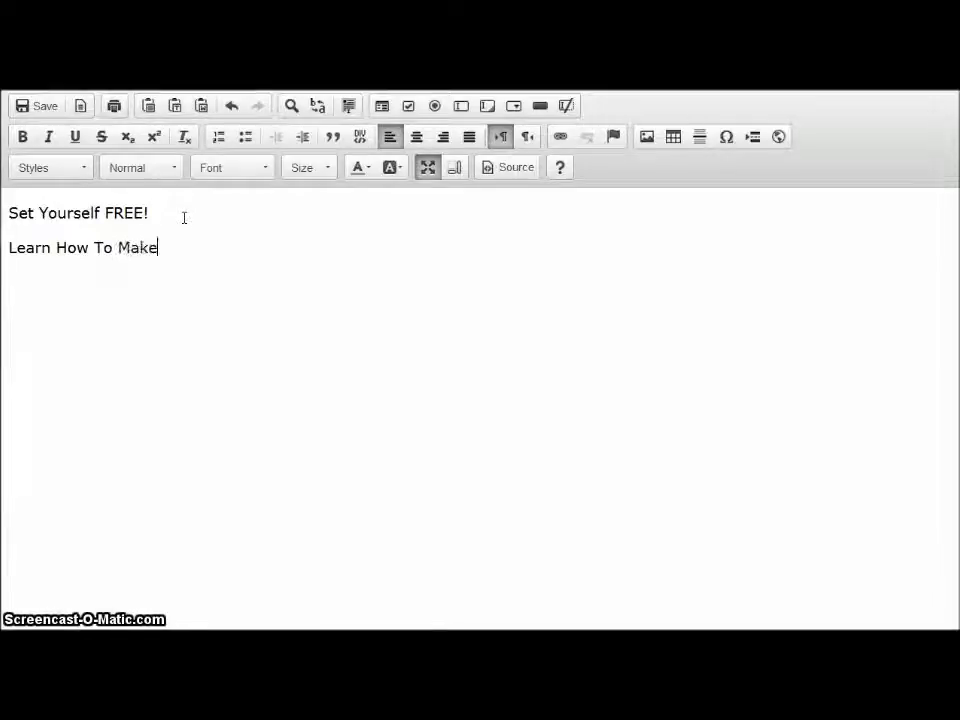
text( And Host Your Own Sp)
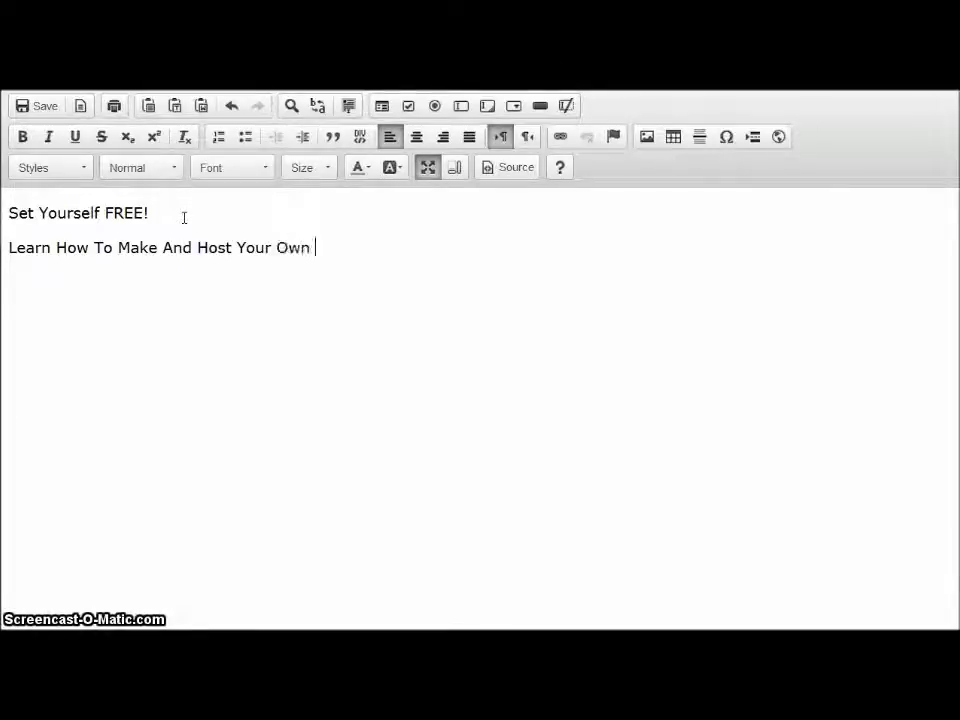
text(lash And Squeeze Pages)
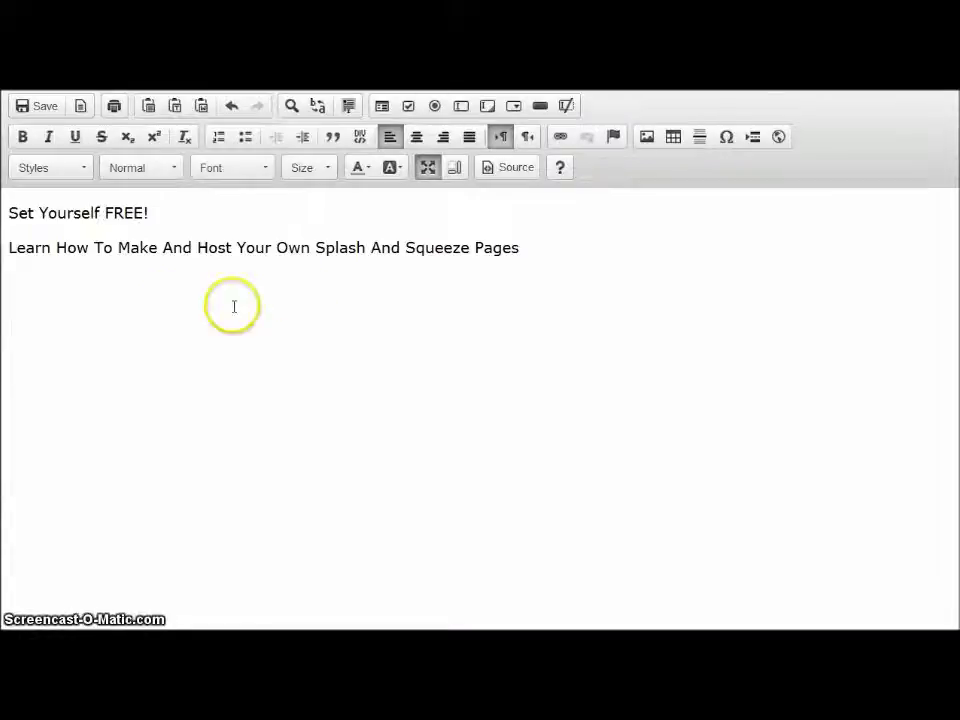
- Set up a 1-row, 2-column table with width 600, border 0 and centre alignment
click(672, 136)
drag(398, 300, 366, 298)
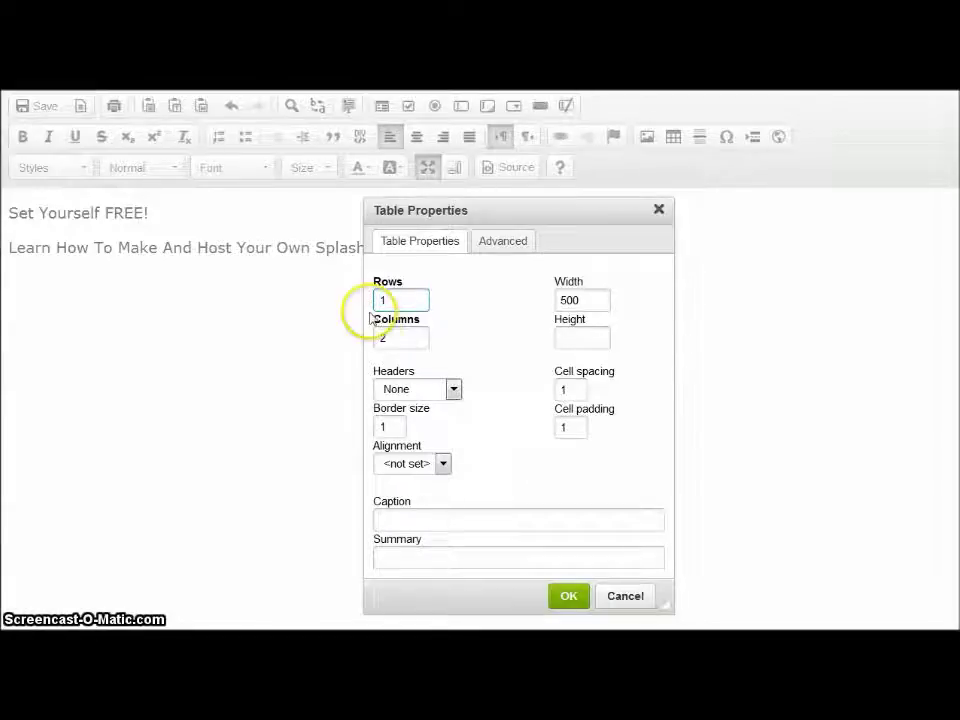
double_click(568, 300)
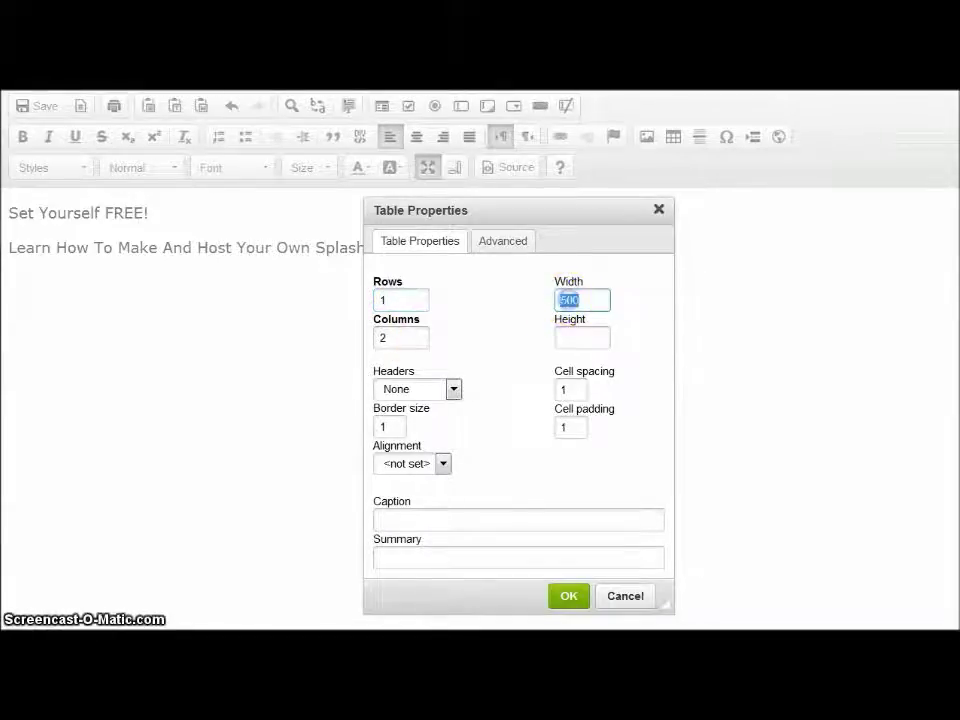
text(6)
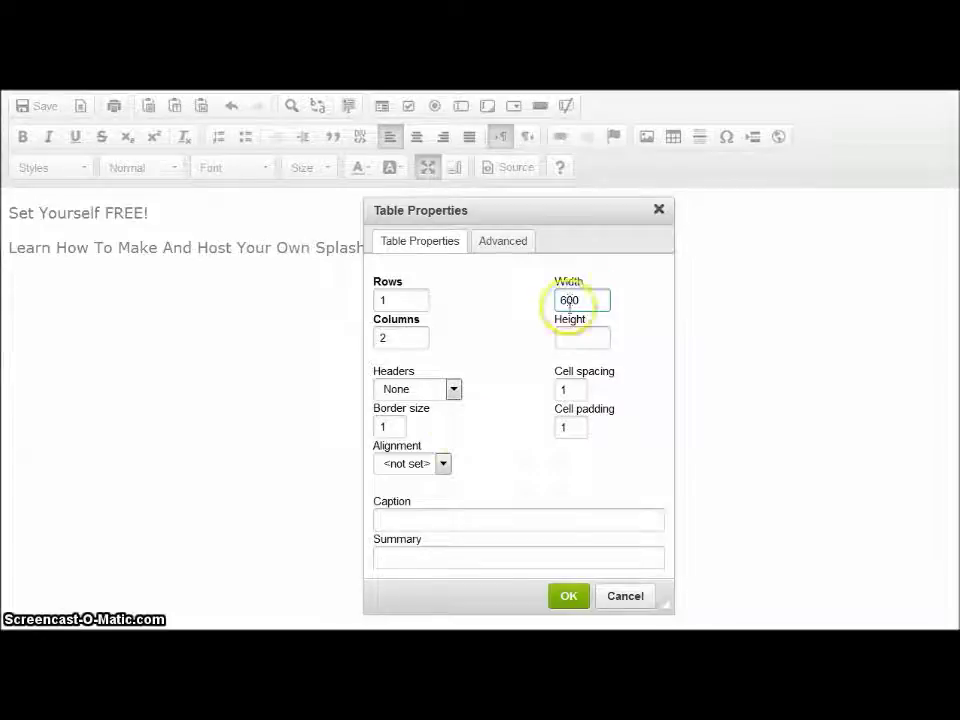
double_click(380, 427)
text(0)
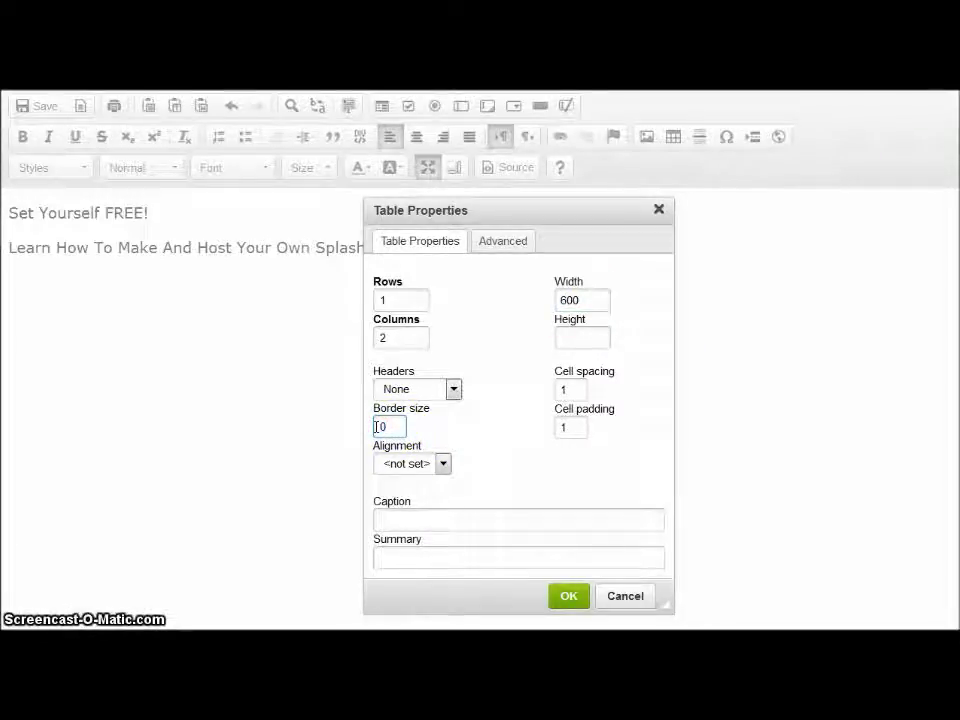
click(443, 463)
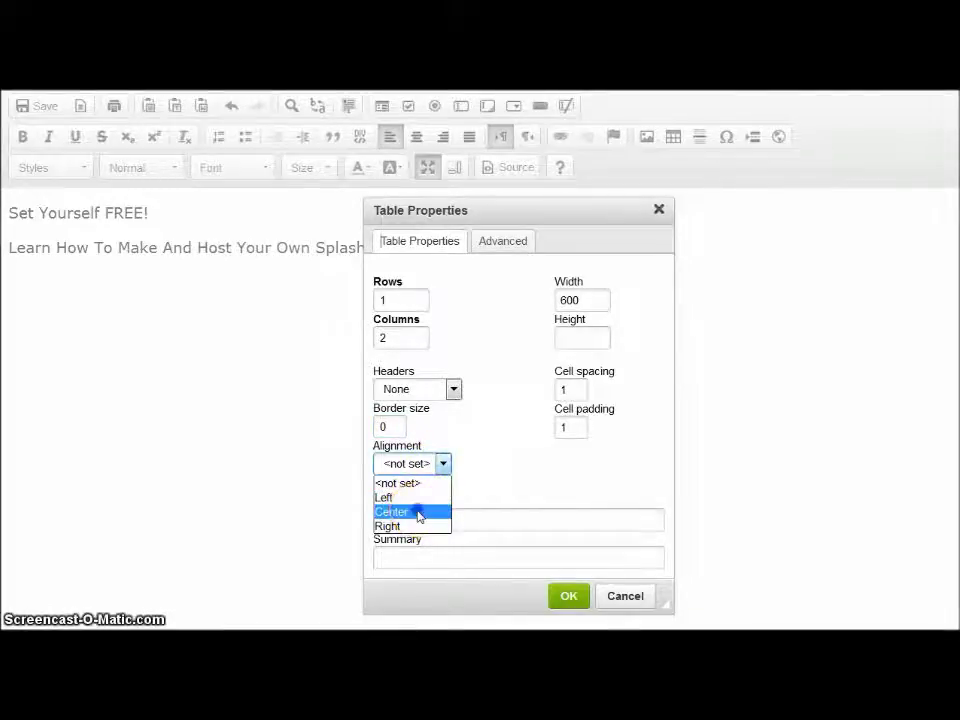
click(419, 513)
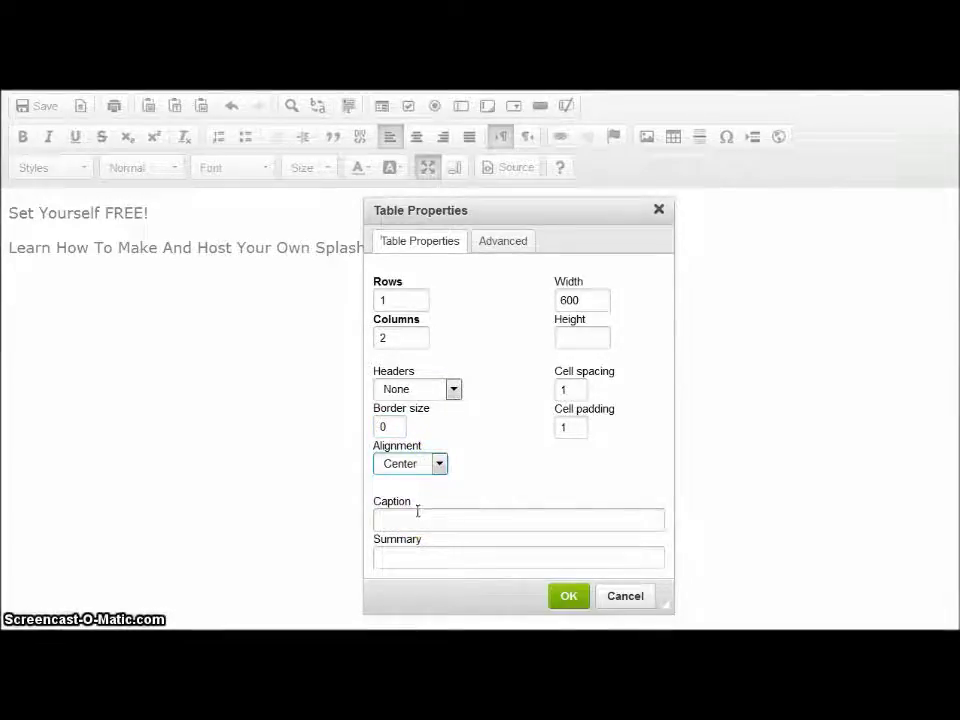
click(505, 245)
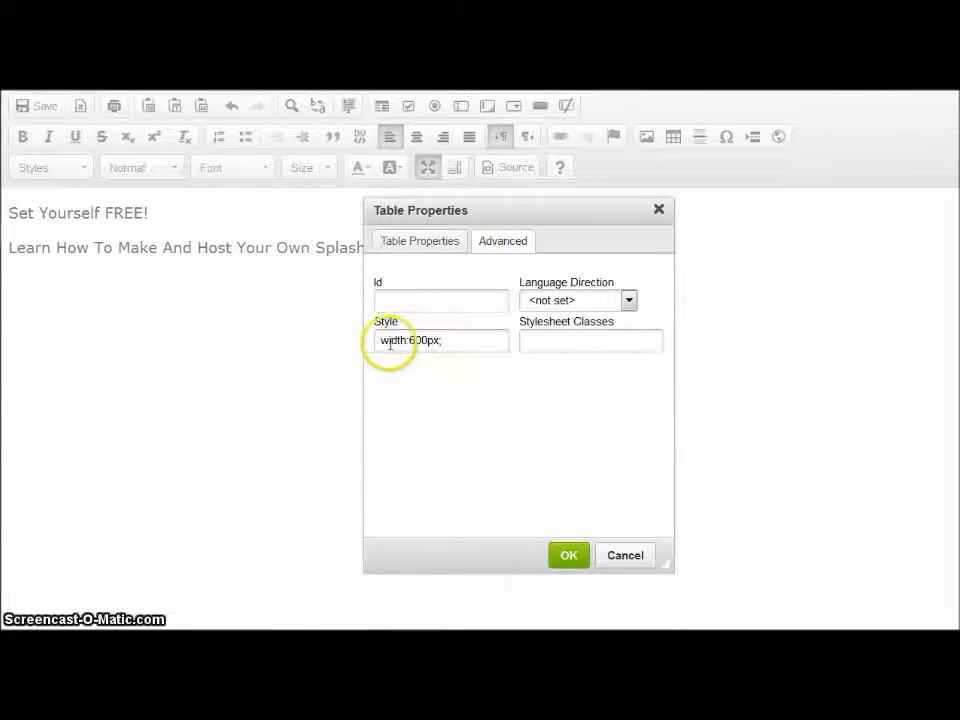
- Add 'table-background:white;' to the table's style and insert the table into the page
click(446, 342)
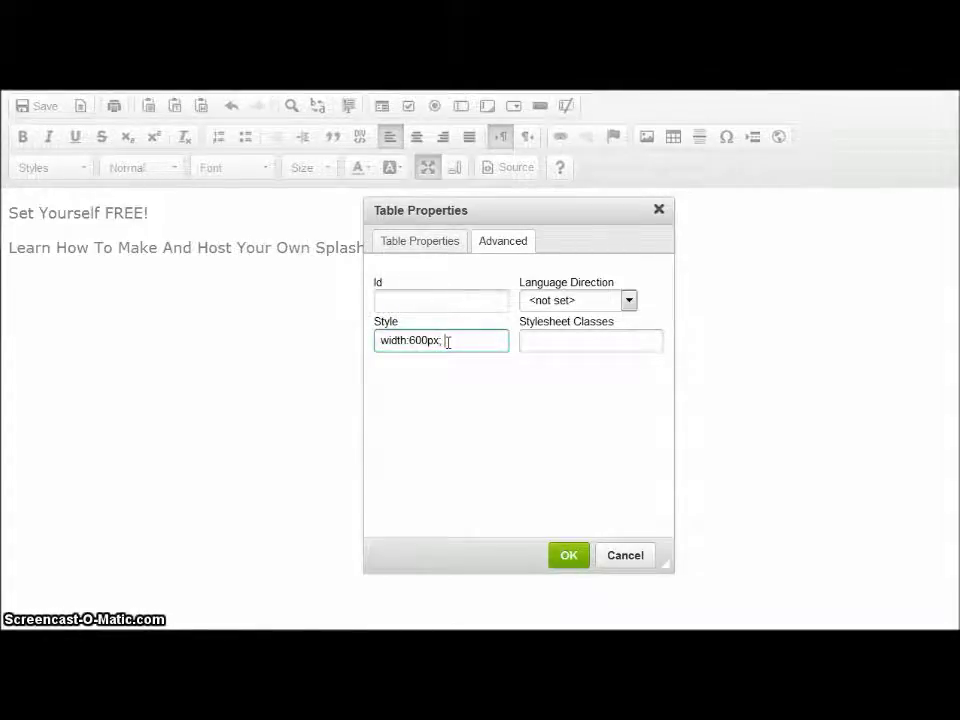
text(background)
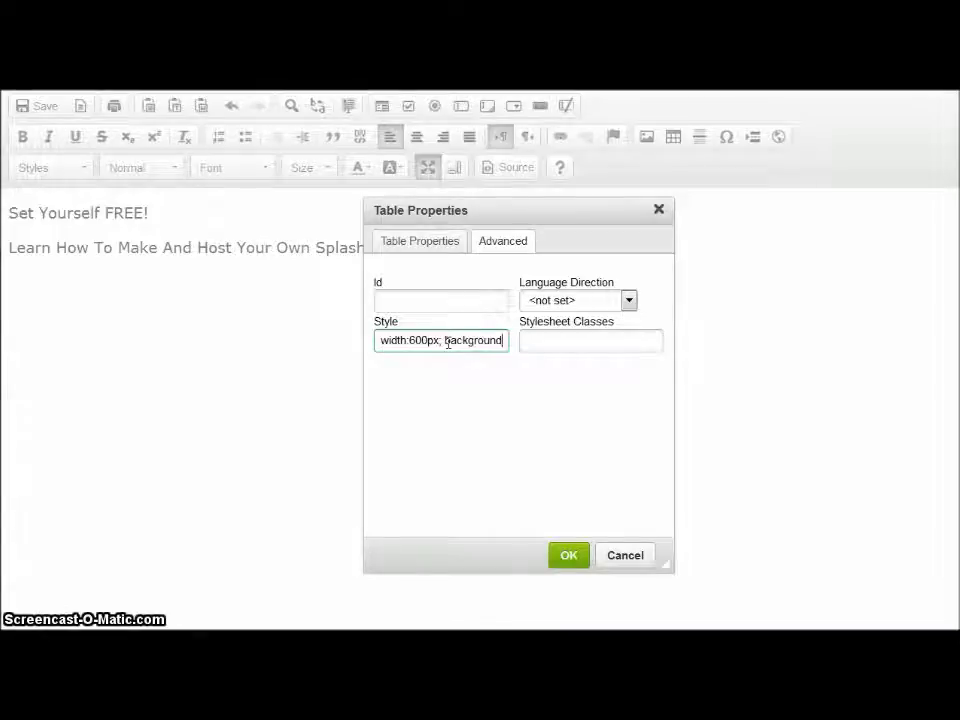
key(BackSpace)
text(f)
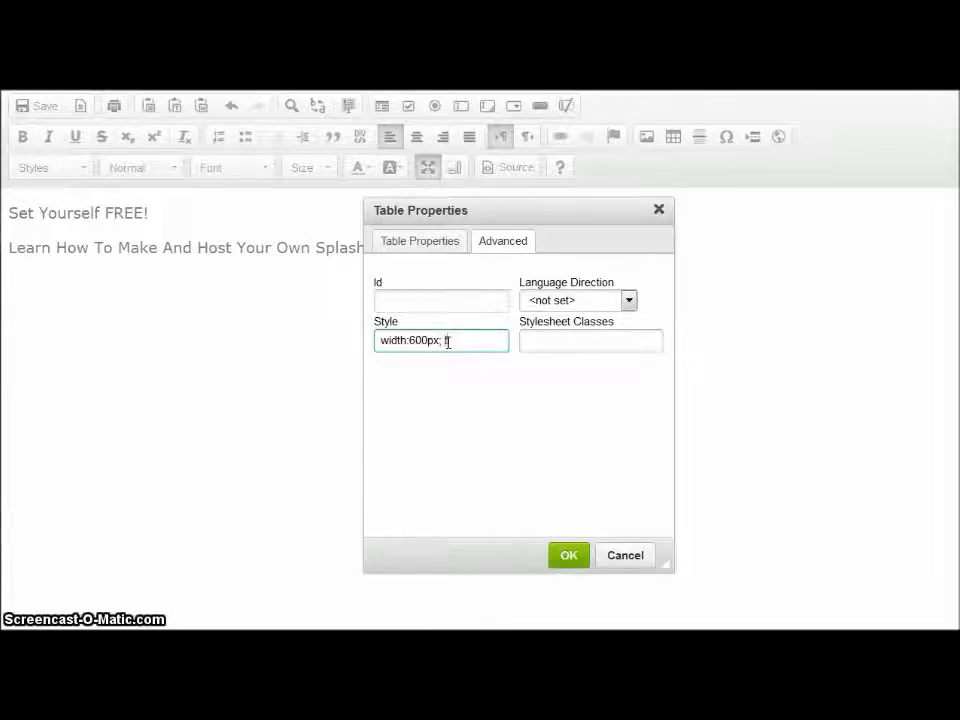
text(ground:white;)
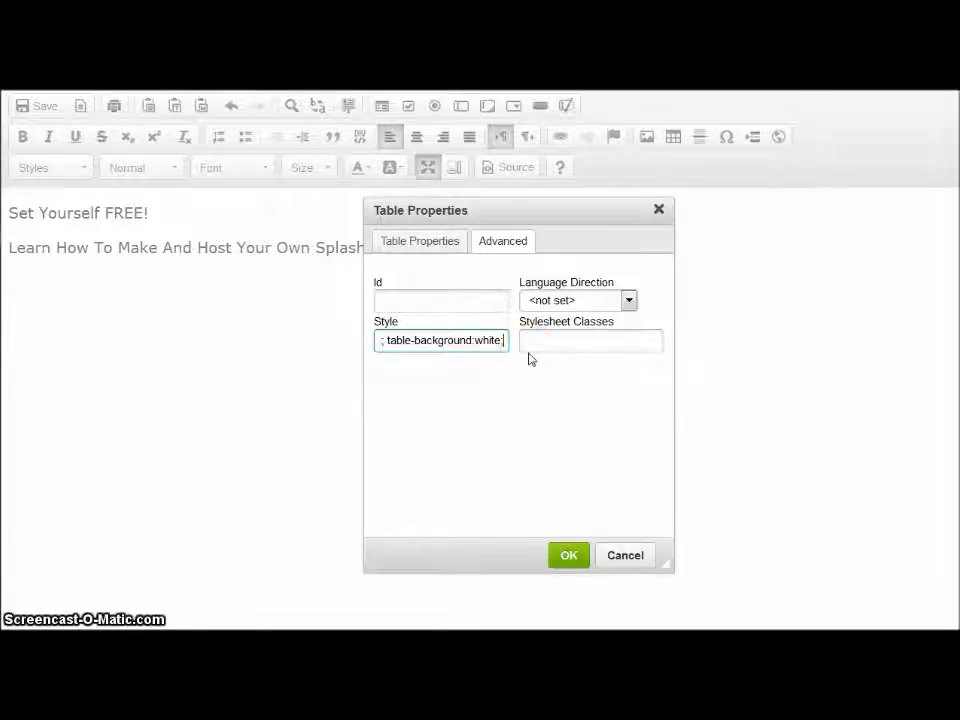
click(454, 360)
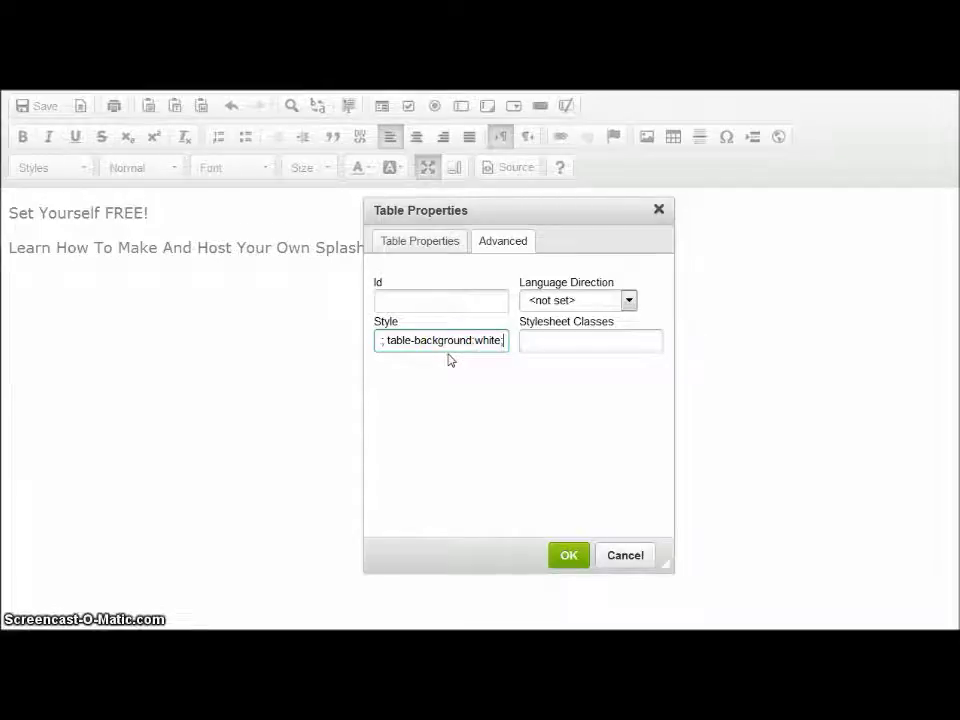
click(568, 555)
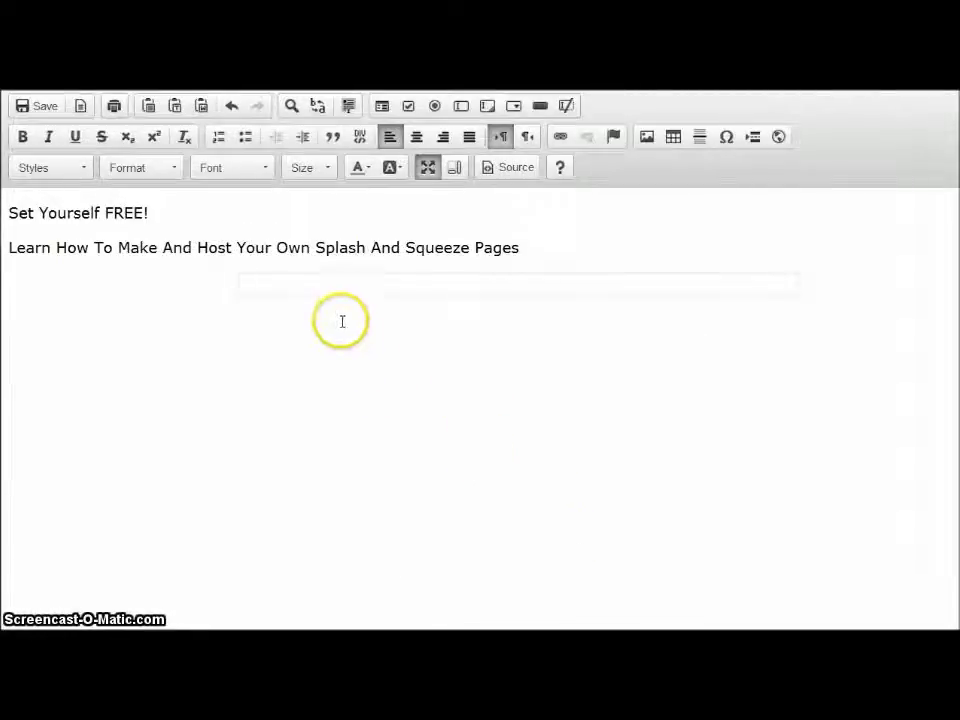
click(334, 285)
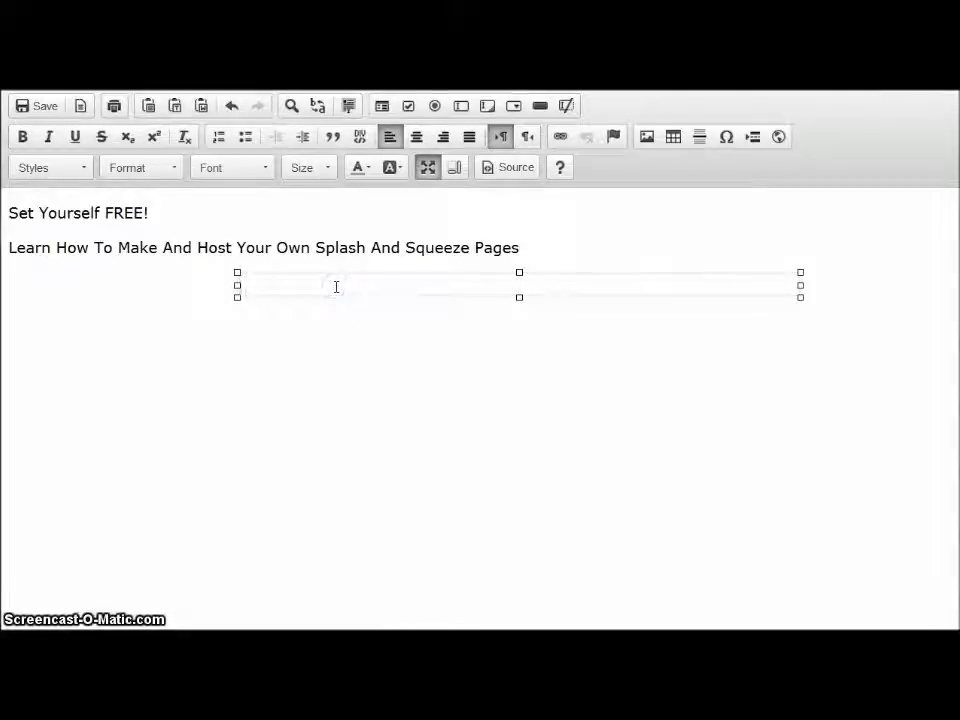
- Bring up Image Properties for the table and review its Link and Upload tabs
click(648, 140)
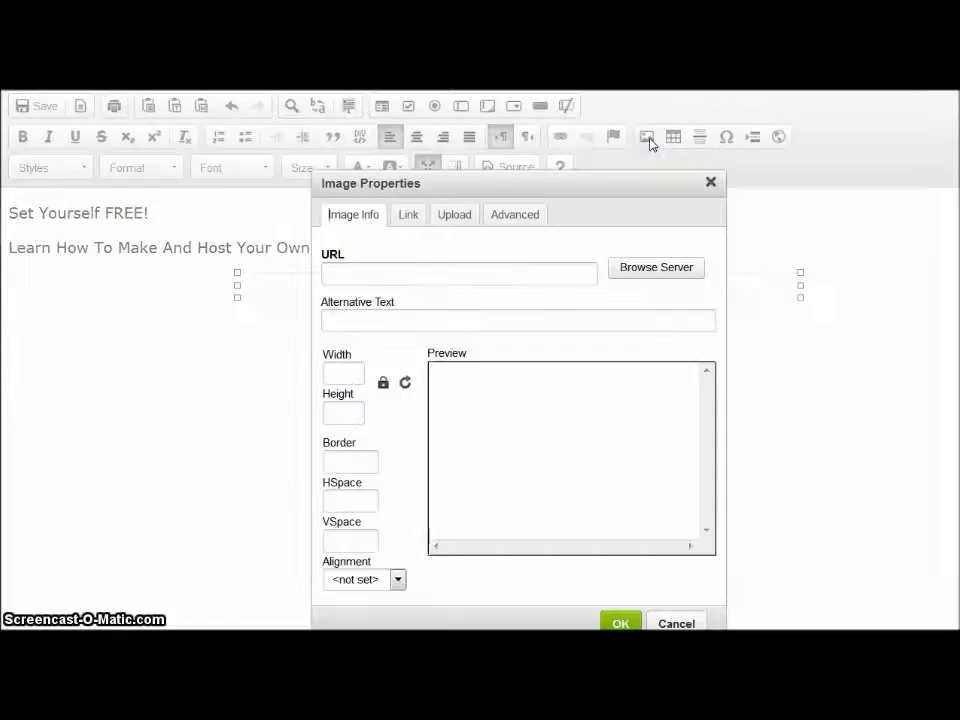
click(432, 278)
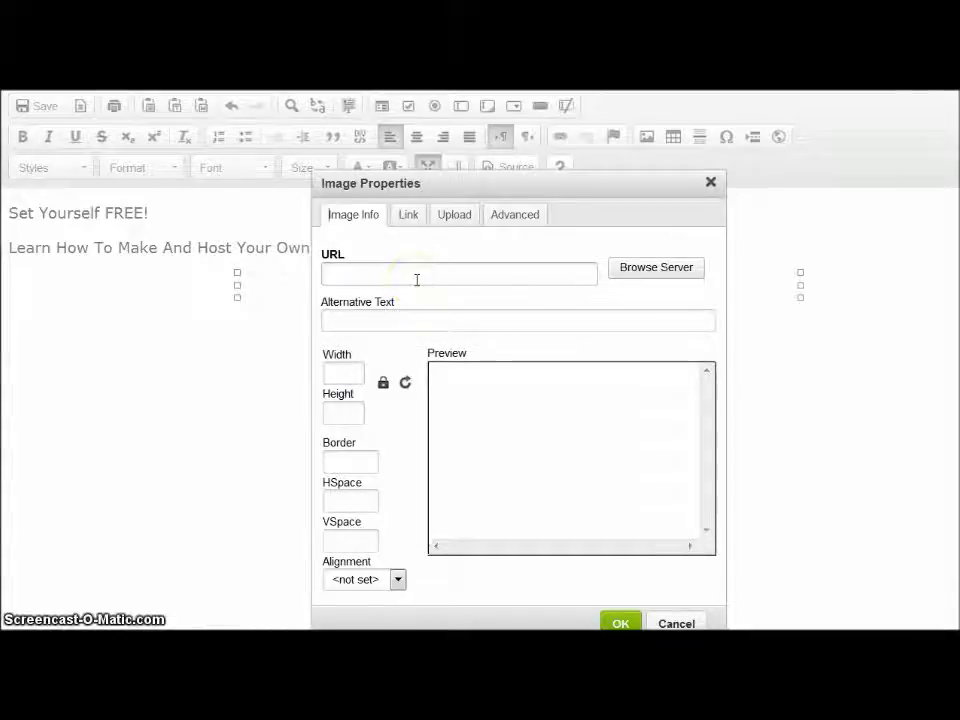
click(407, 217)
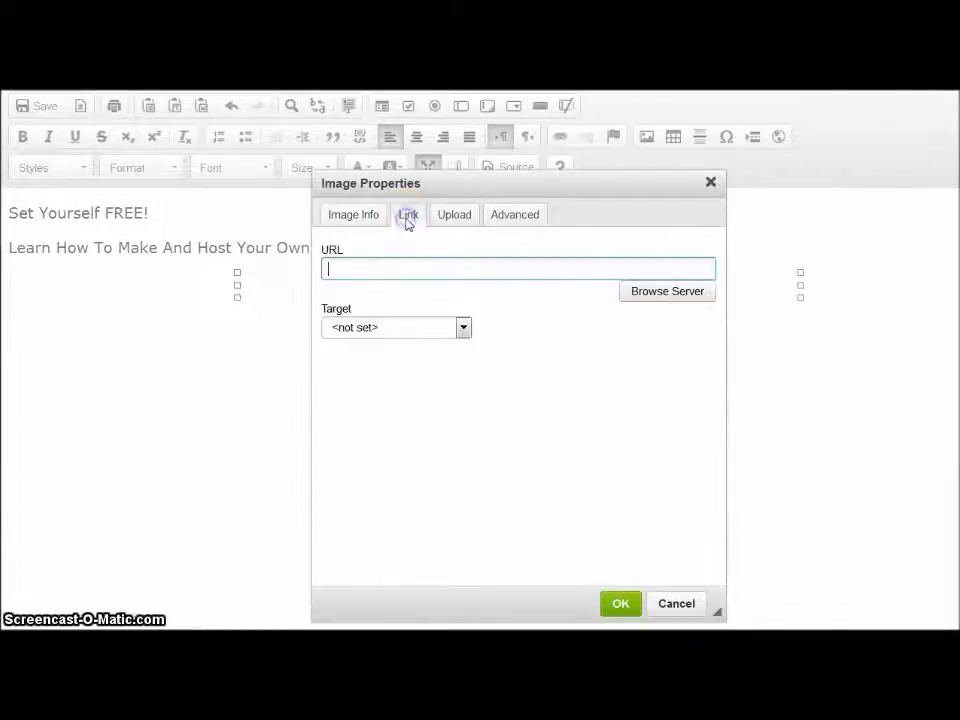
click(393, 262)
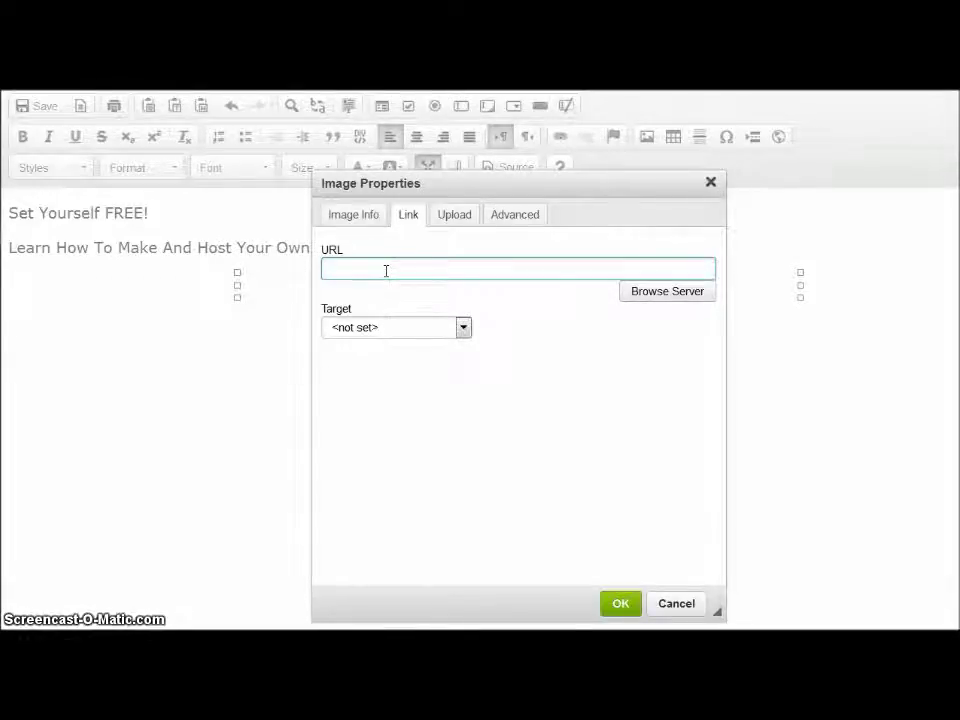
click(452, 222)
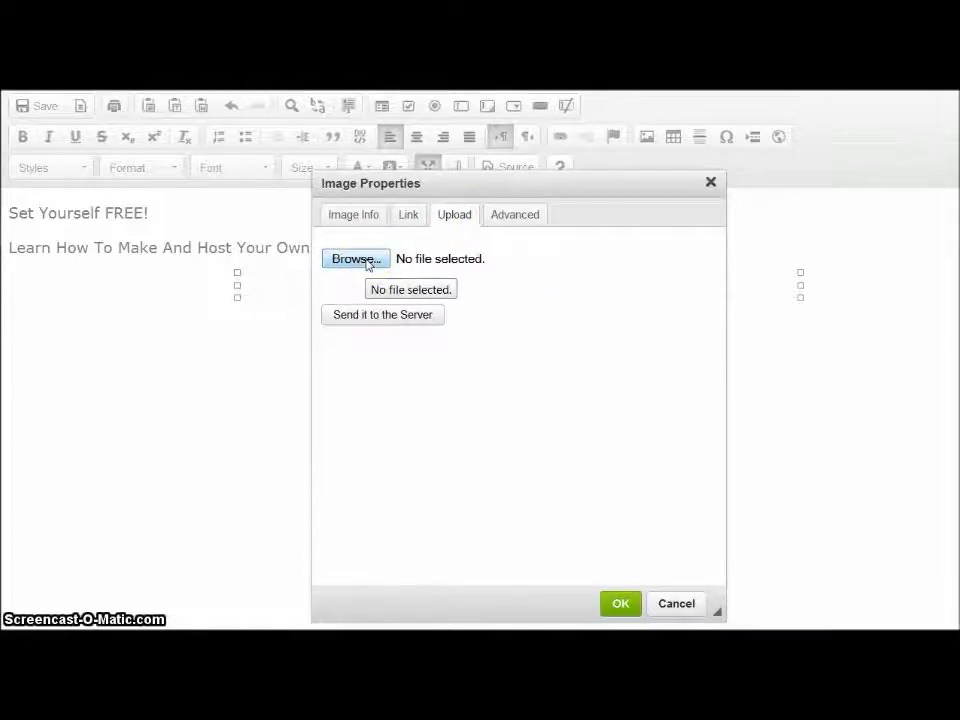
click(351, 217)
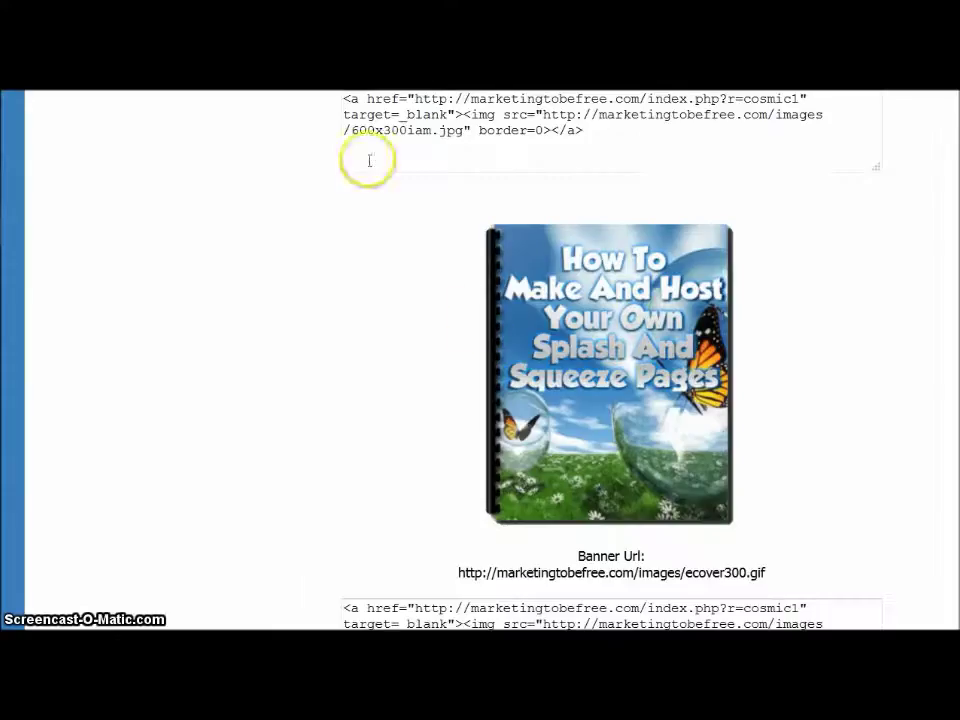
- Copy the image location of the How To Make And Host ebook cover
right_click(595, 370)
click(656, 414)
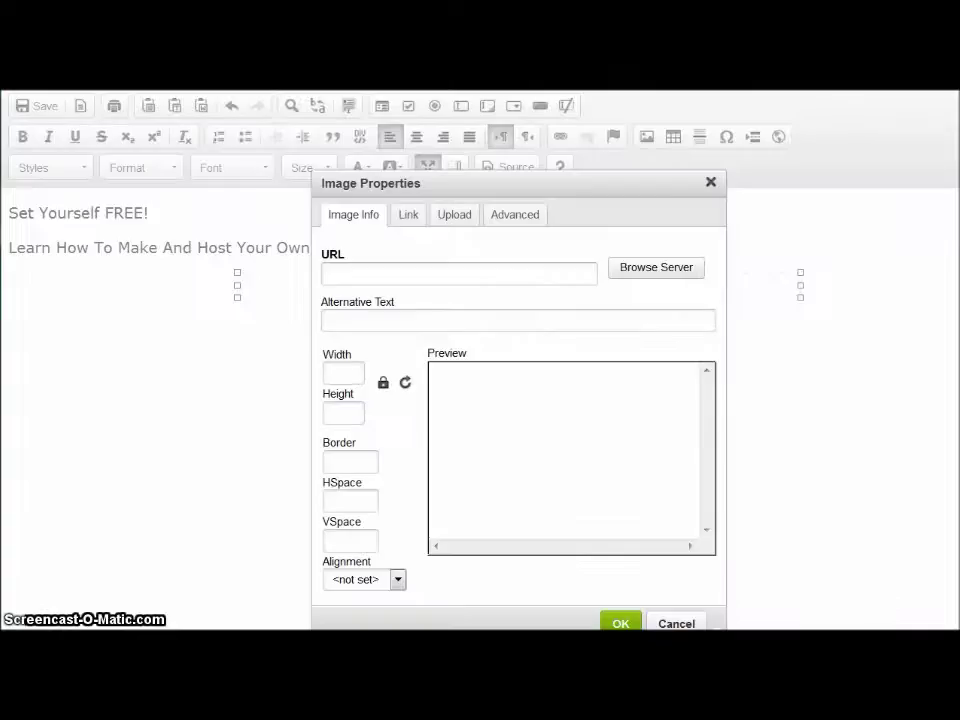
- Insert the pasted ecover300.gif image, alt text 'ecover of How To Make', into the table's left cell
click(367, 272)
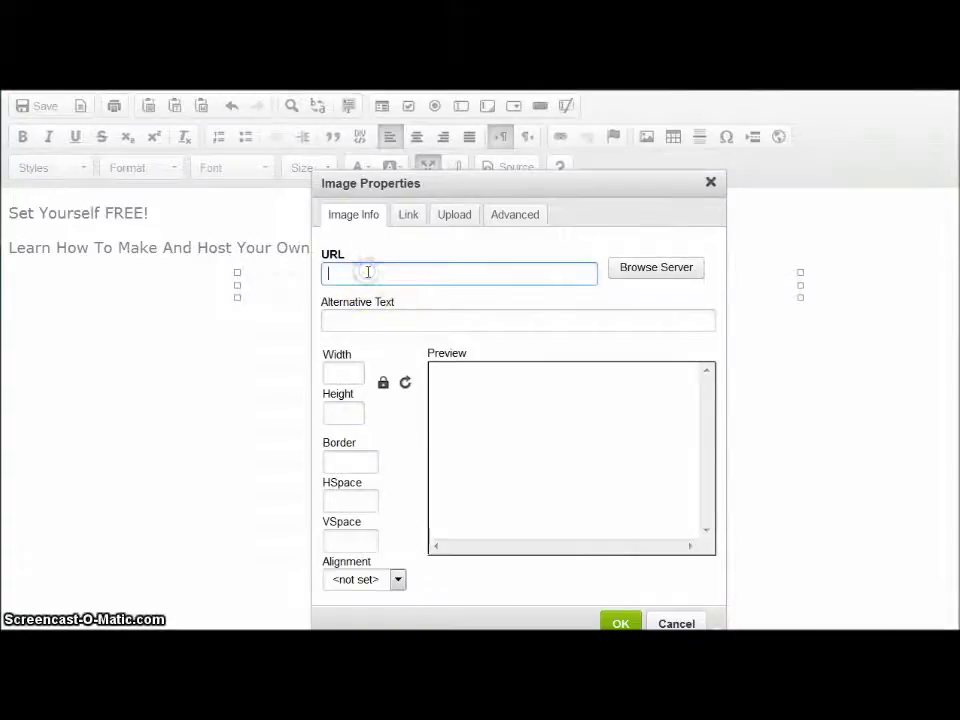
key(ctrl+v)
click(398, 320)
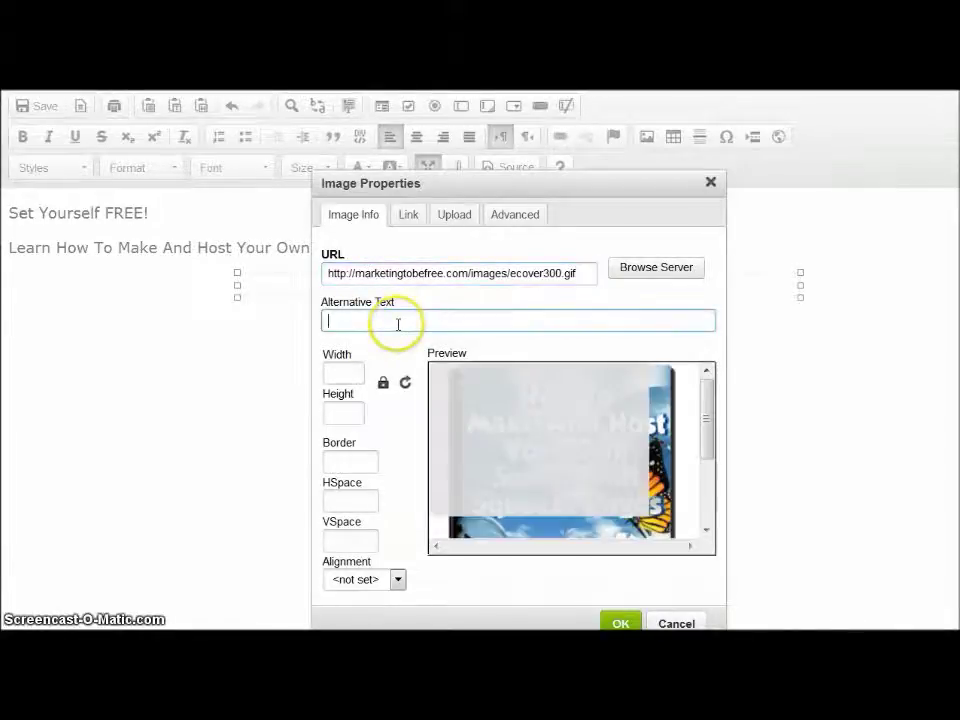
text(ecove)
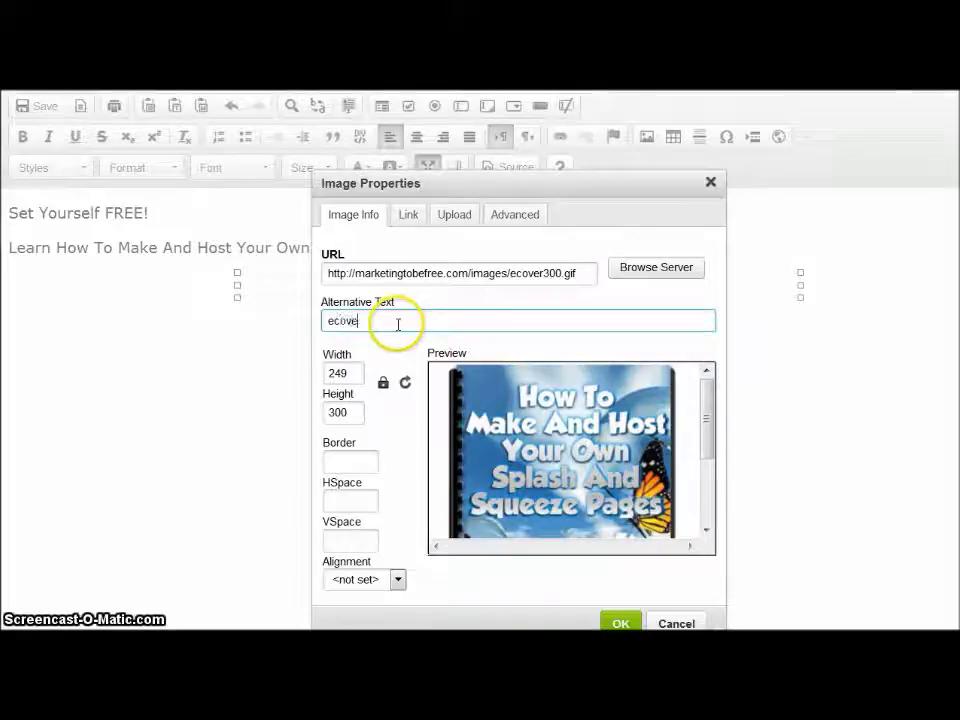
text(r of How To Make)
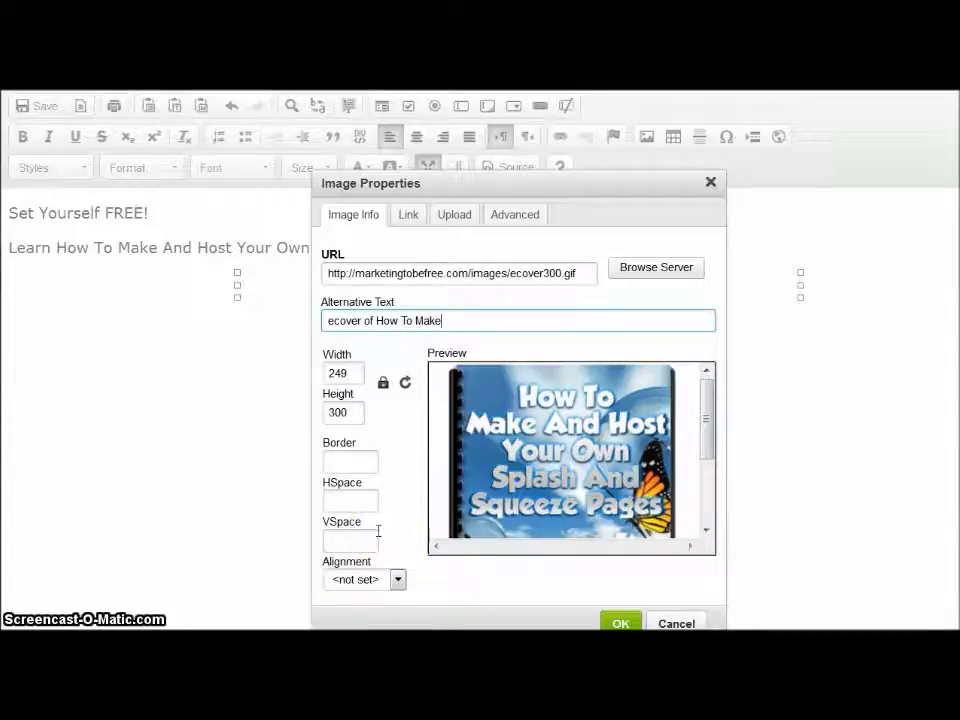
click(393, 566)
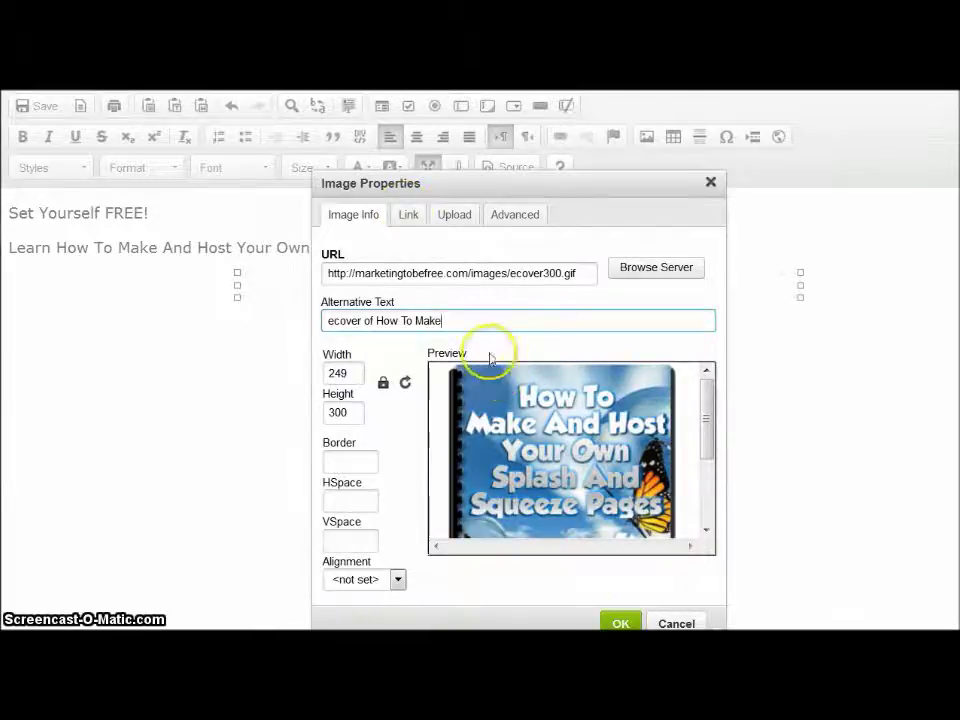
click(410, 215)
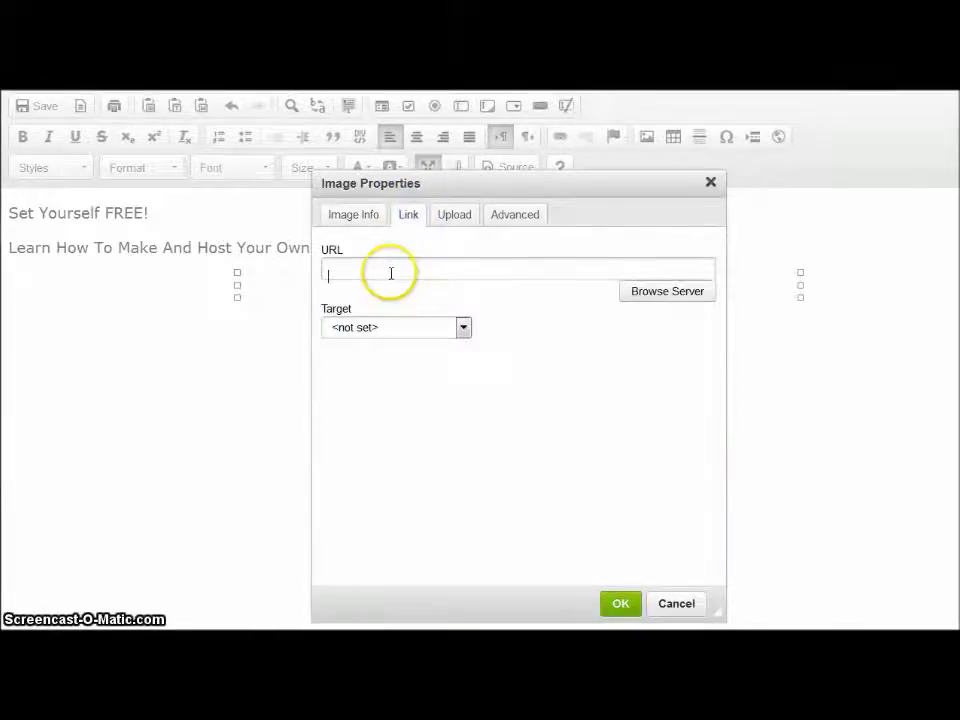
click(464, 329)
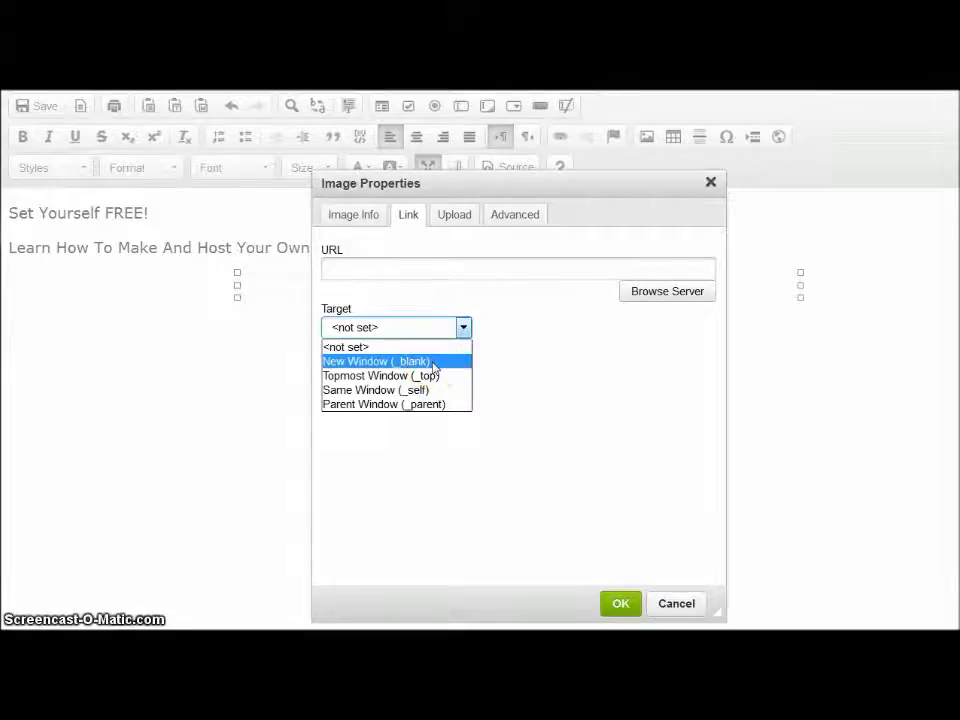
click(464, 327)
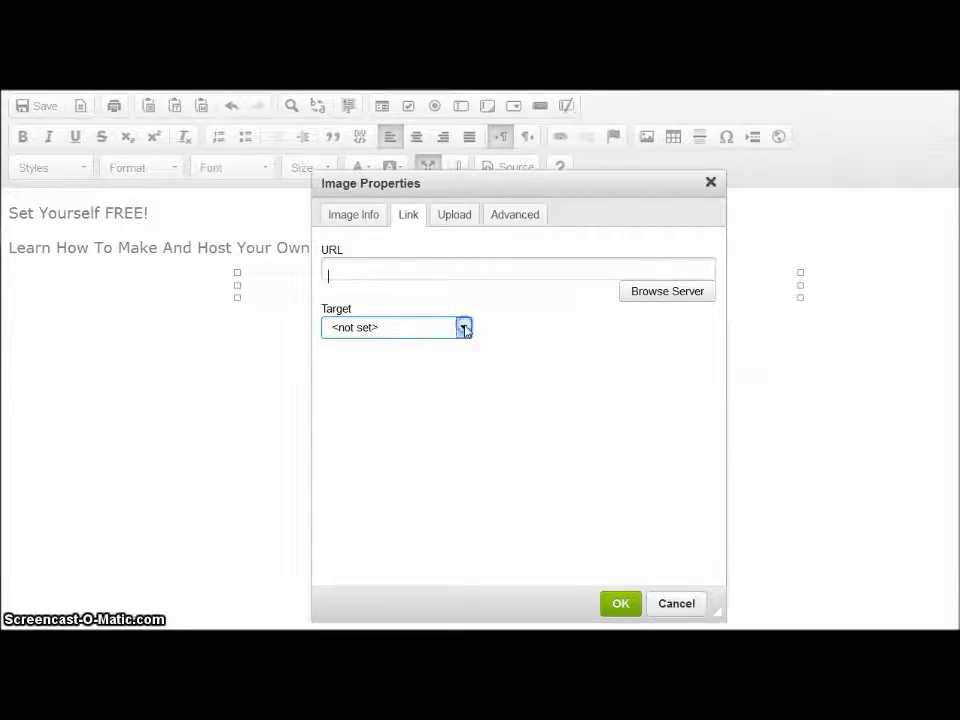
click(350, 216)
click(619, 622)
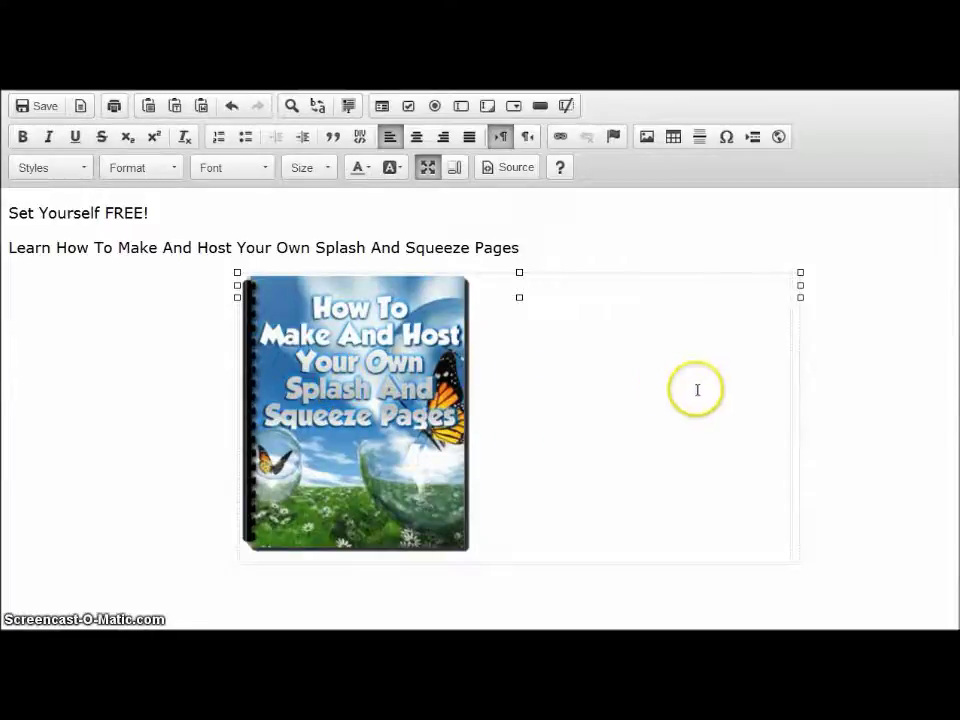
click(797, 380)
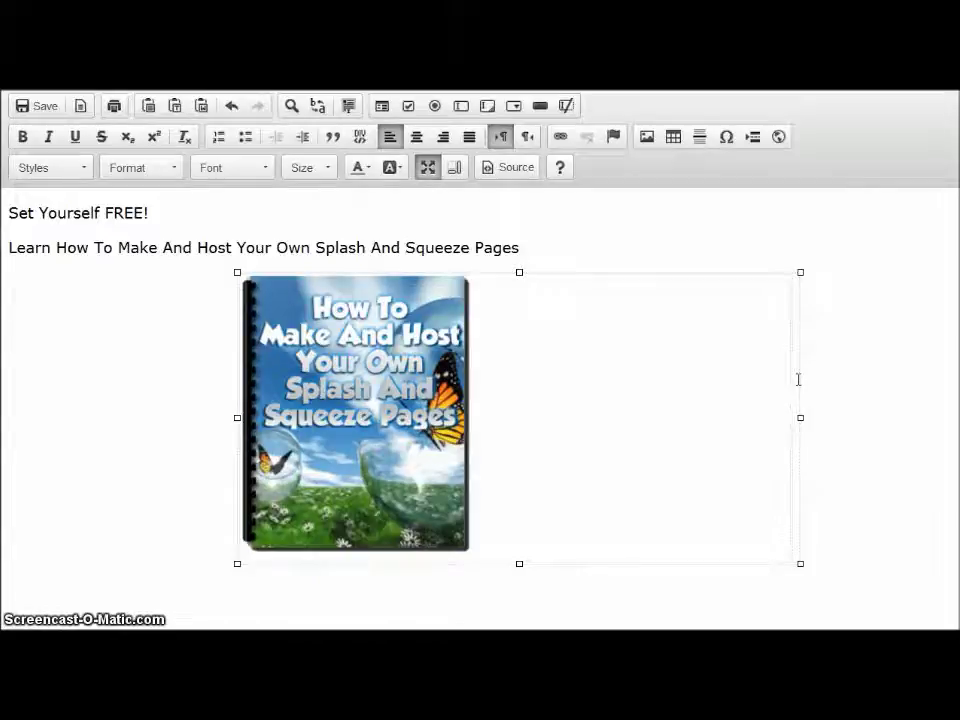
- Type the bullets 'Simple Instructions', 'Lots of Screenshots' and '...Splash Or Squeeze Page Today!' in the right cell
text(Sii)
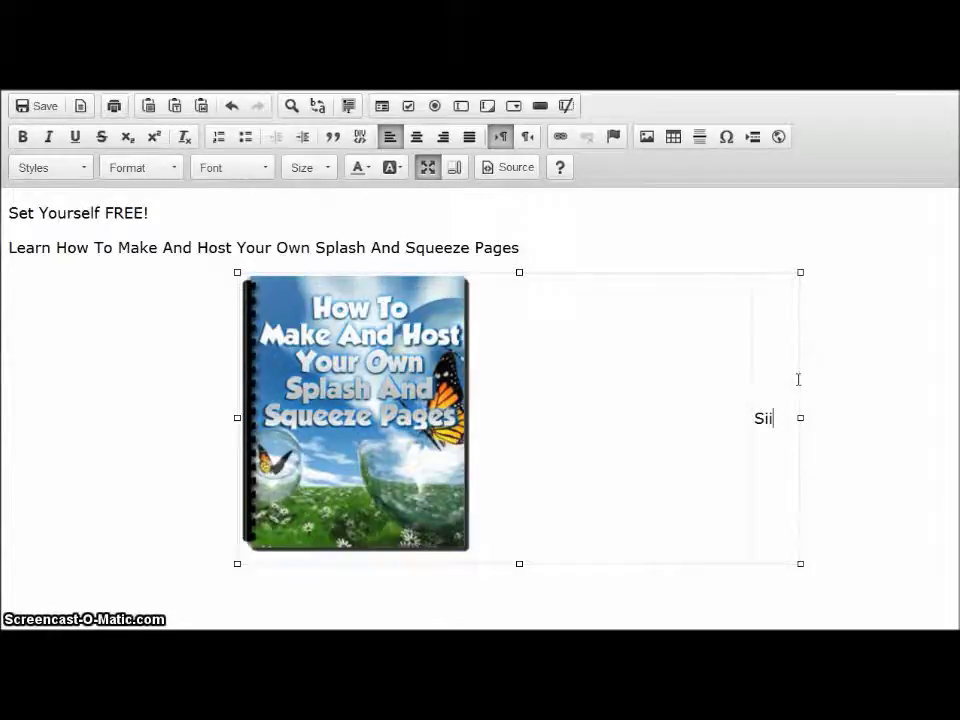
text(mle Instructions)
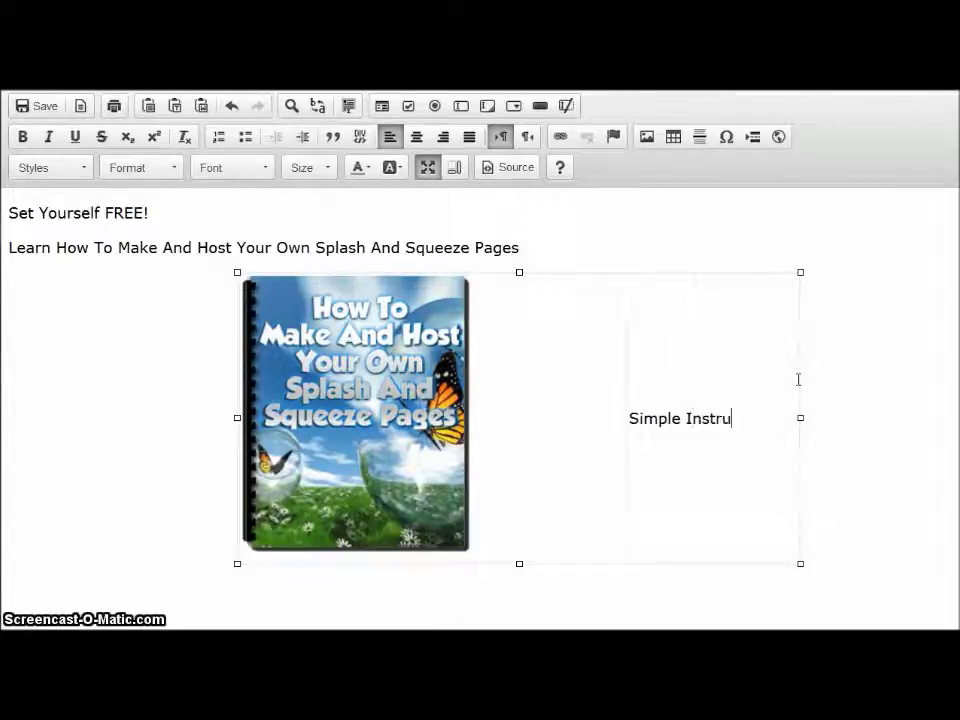
key(Return)
text(Lots o)
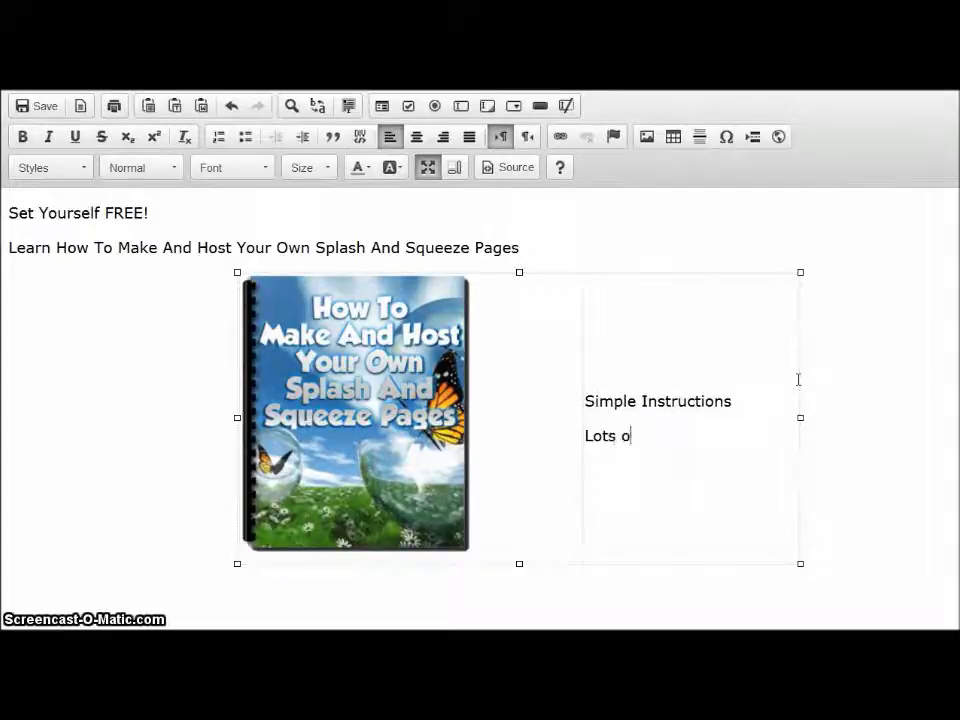
text(f Screenshots)
key(Return)
text(Ou)
key(BackSpace)
key(BackSpace)
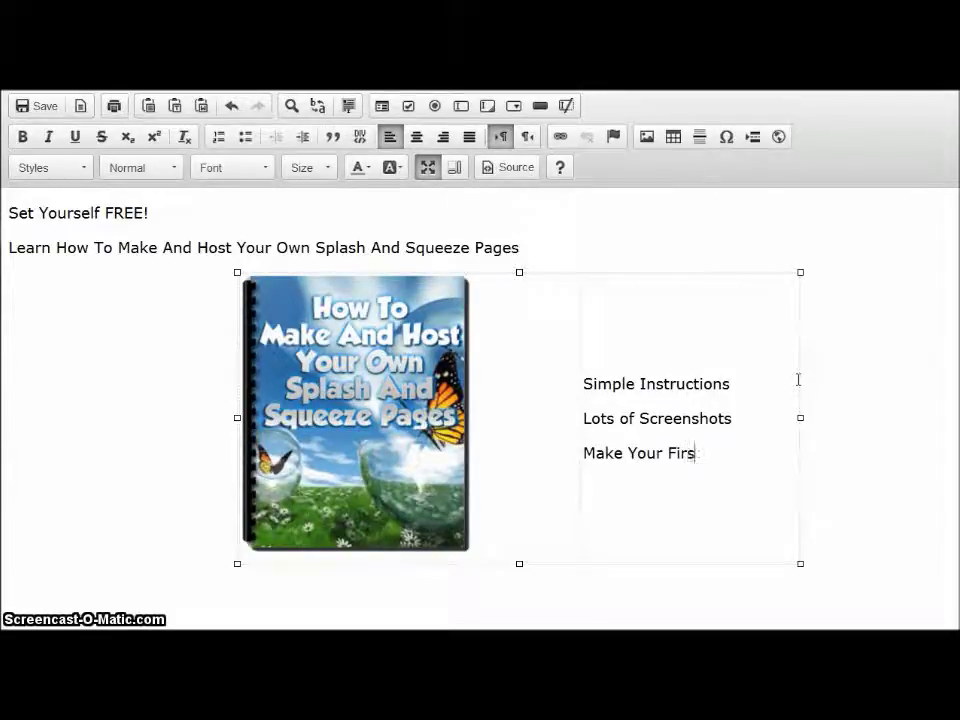
text(Splash or)
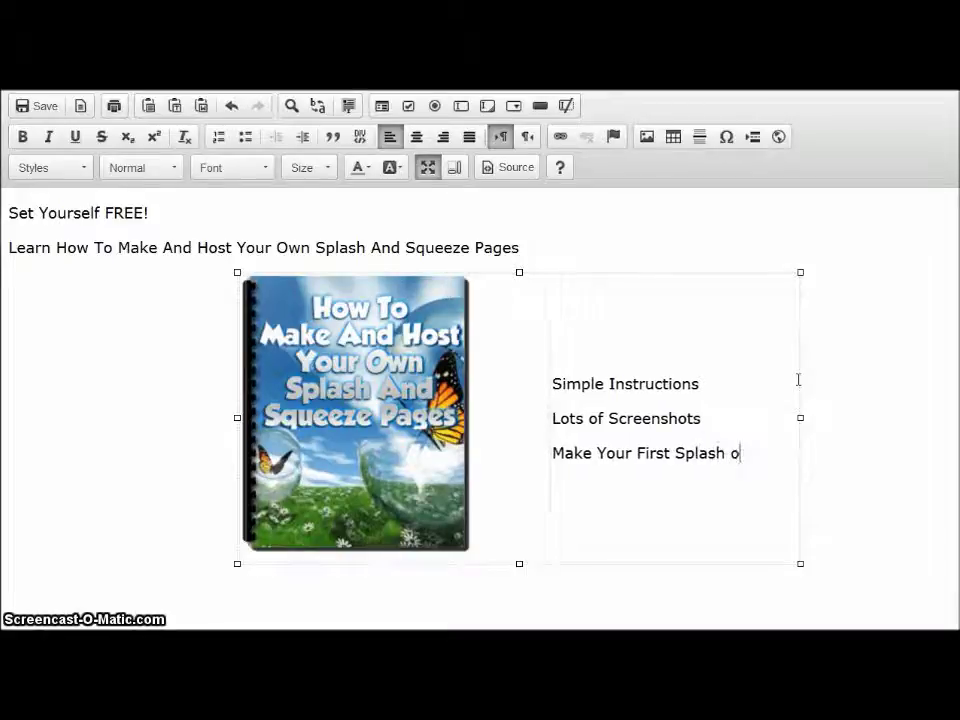
key(BackSpace)
key(BackSpace)
text(o)
key(BackSpace)
text(O)
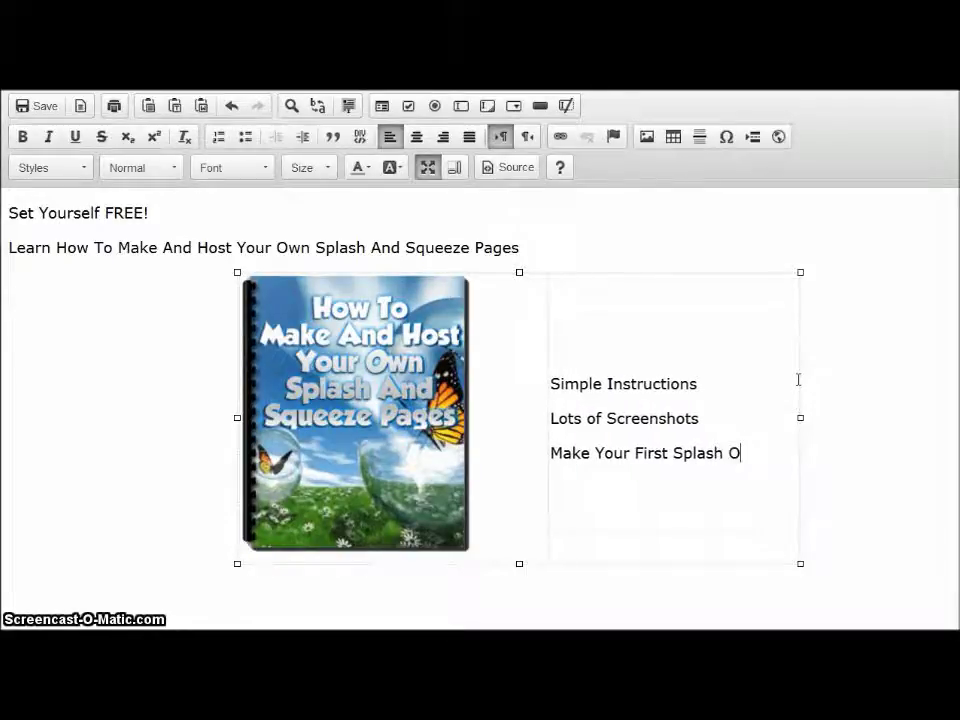
text(r Squee)
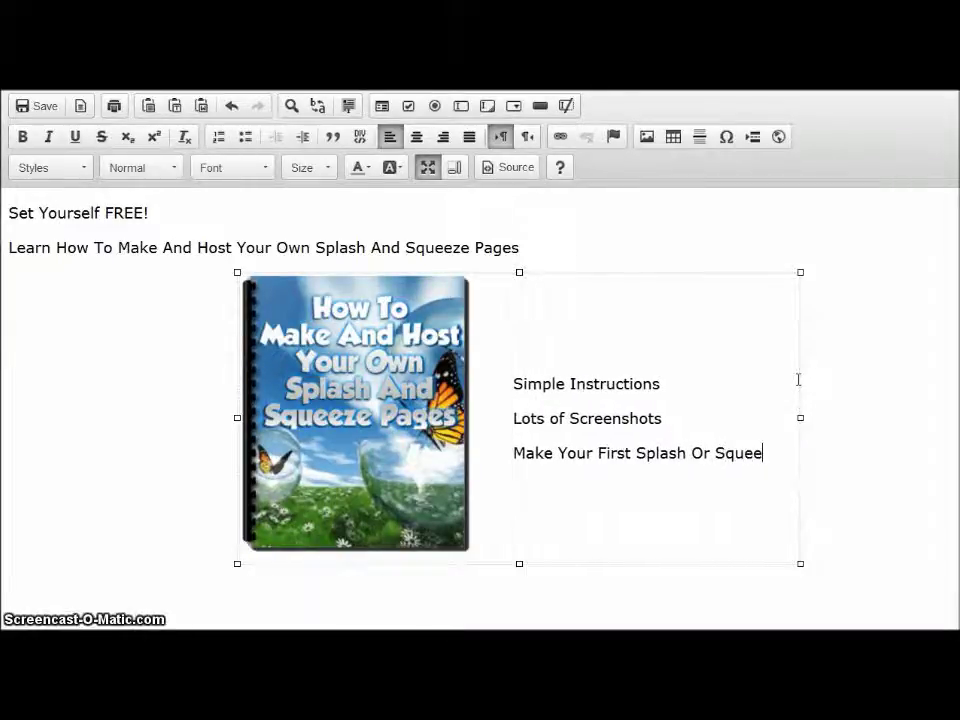
text(ze Page To)
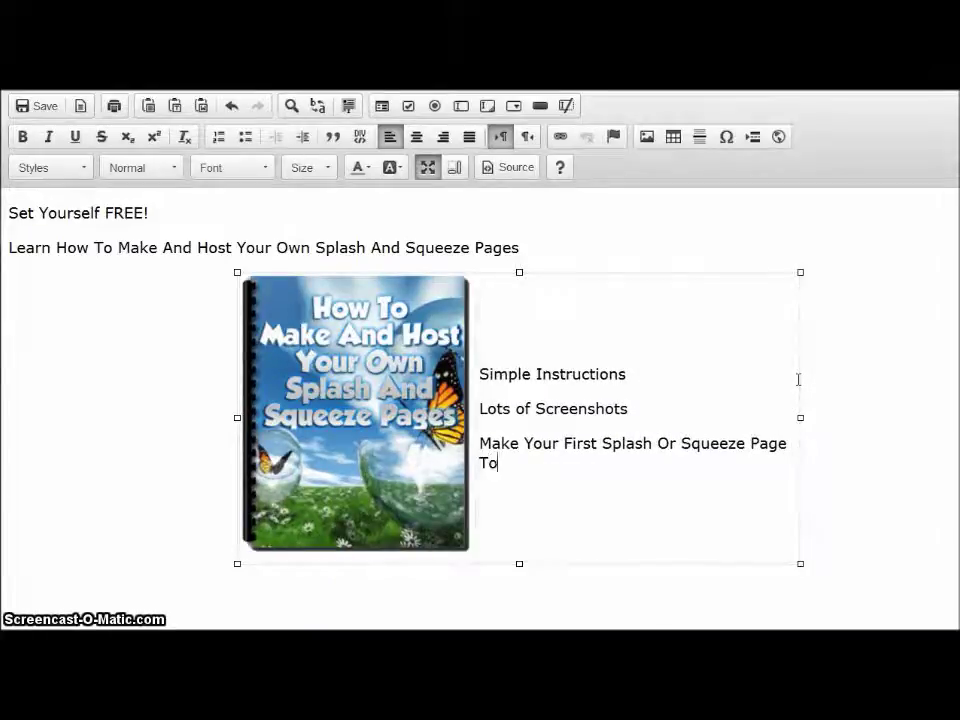
text(day!)
- Add an 'xxx' placeholder line beneath the bullets and view the page's HTML source
key(Return)
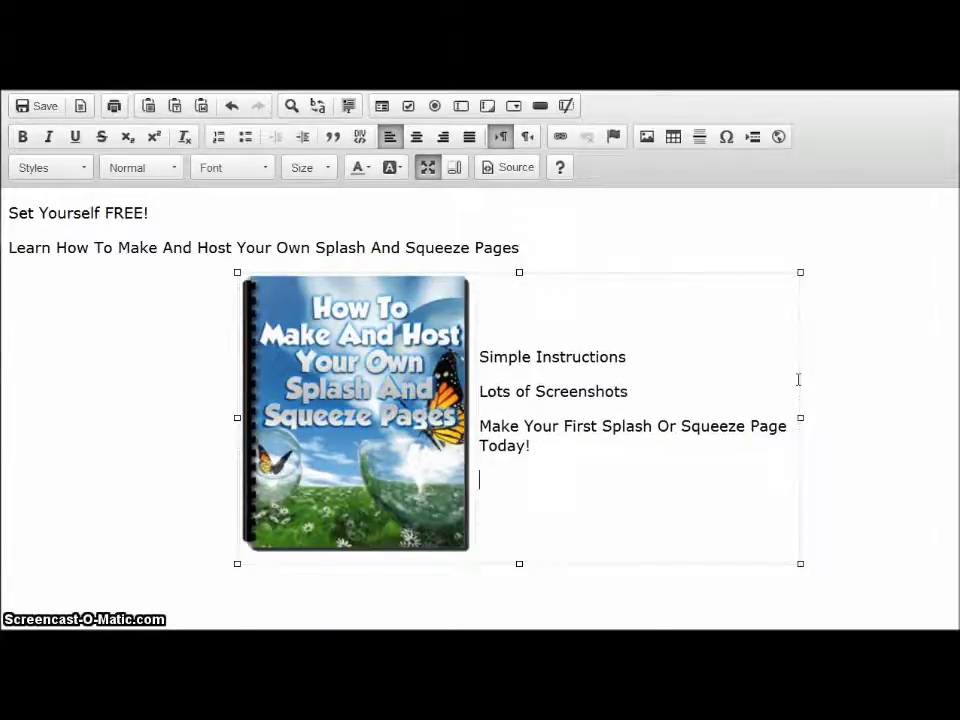
text(xxx)
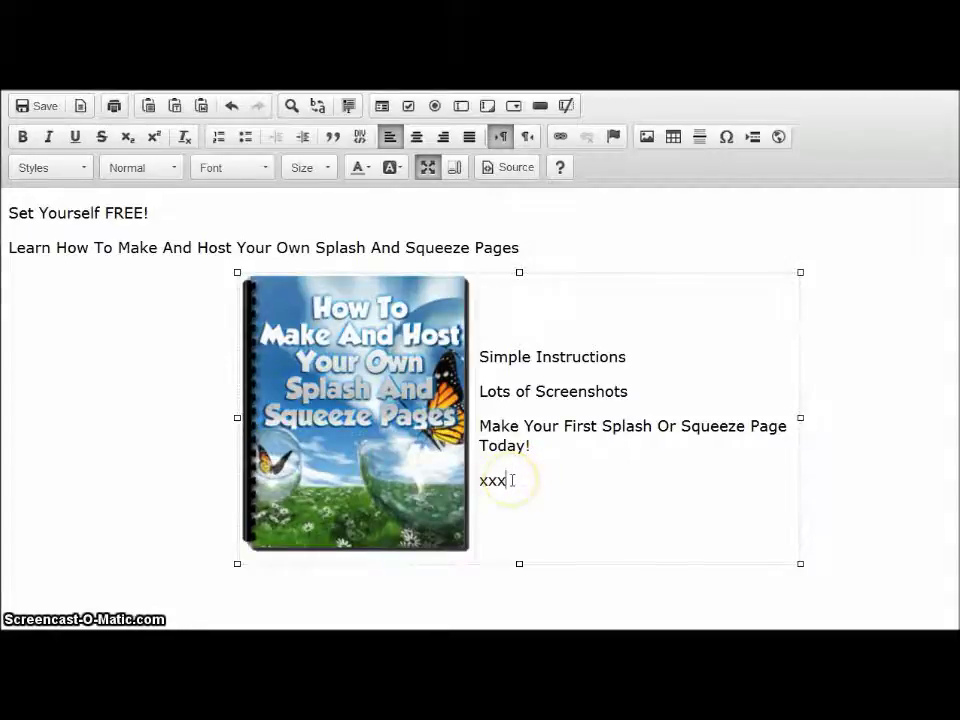
click(512, 168)
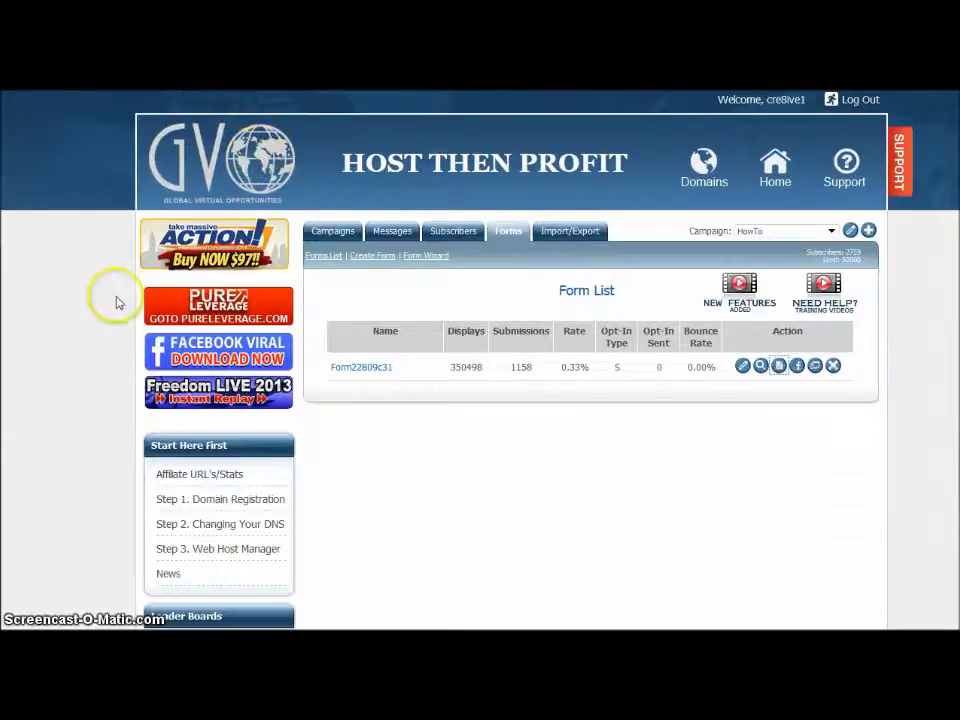
- In GVO's autoresponder Forms list, get the opt-in form's HTML code and select all of it
scroll(117, 302, down, 10)
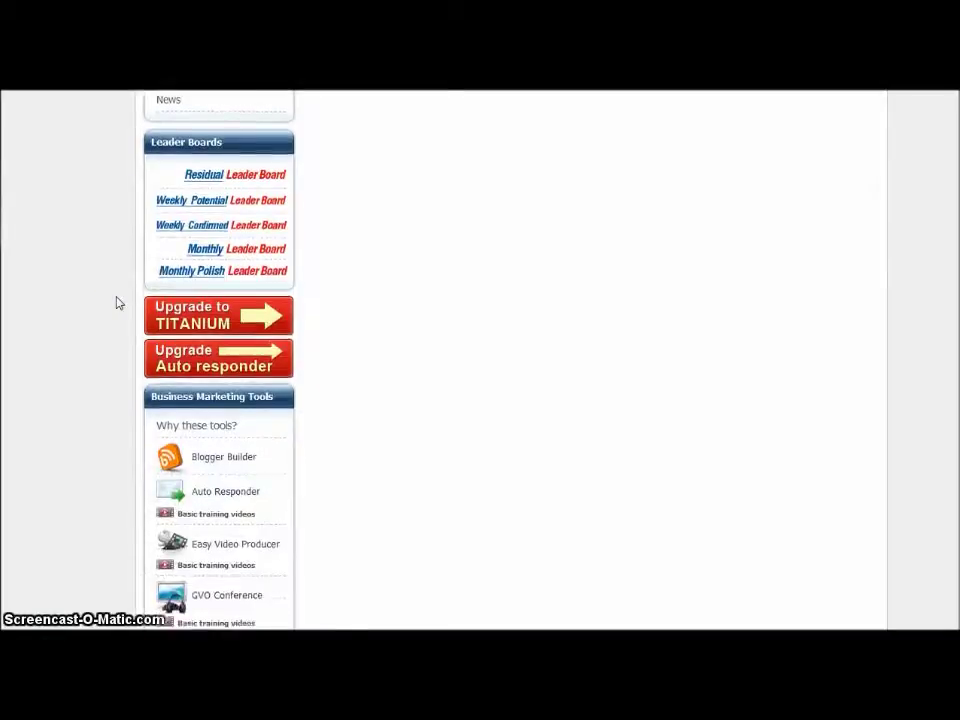
click(217, 309)
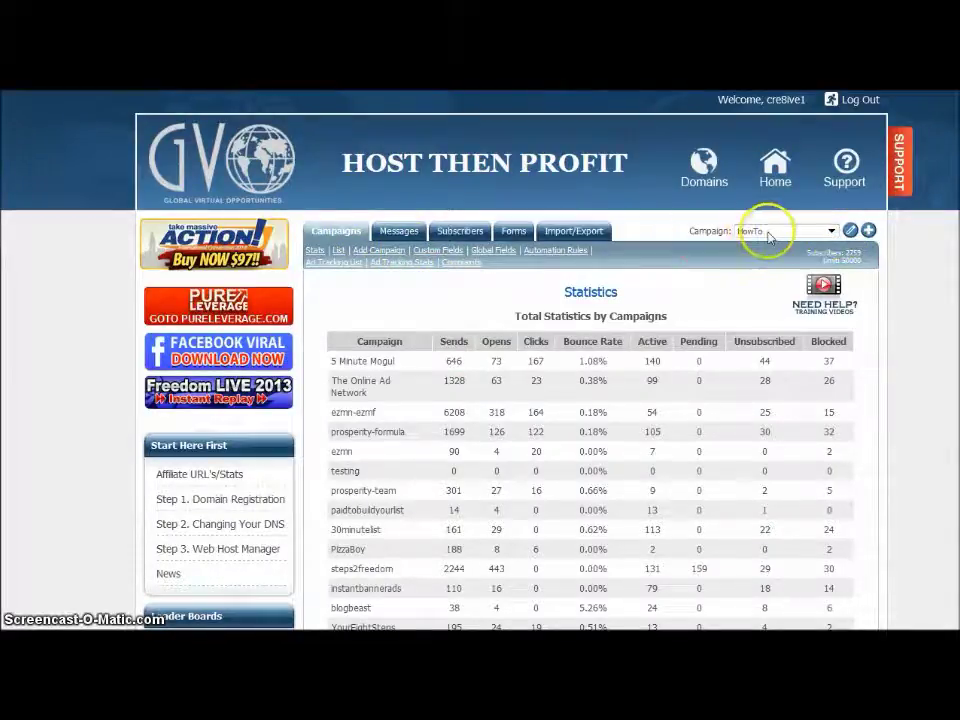
click(509, 234)
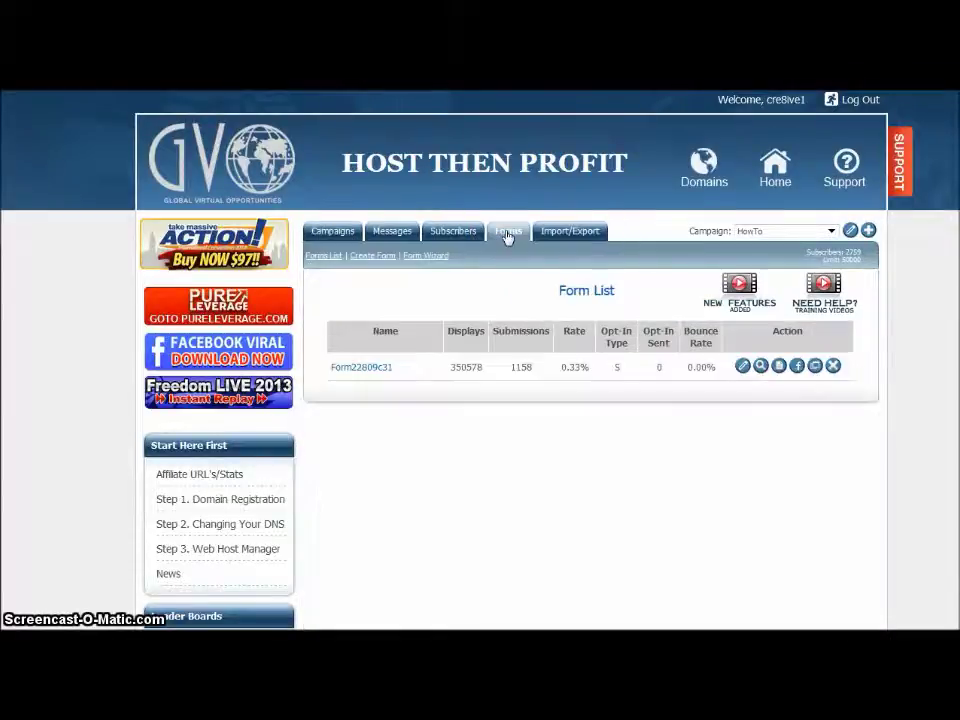
click(779, 367)
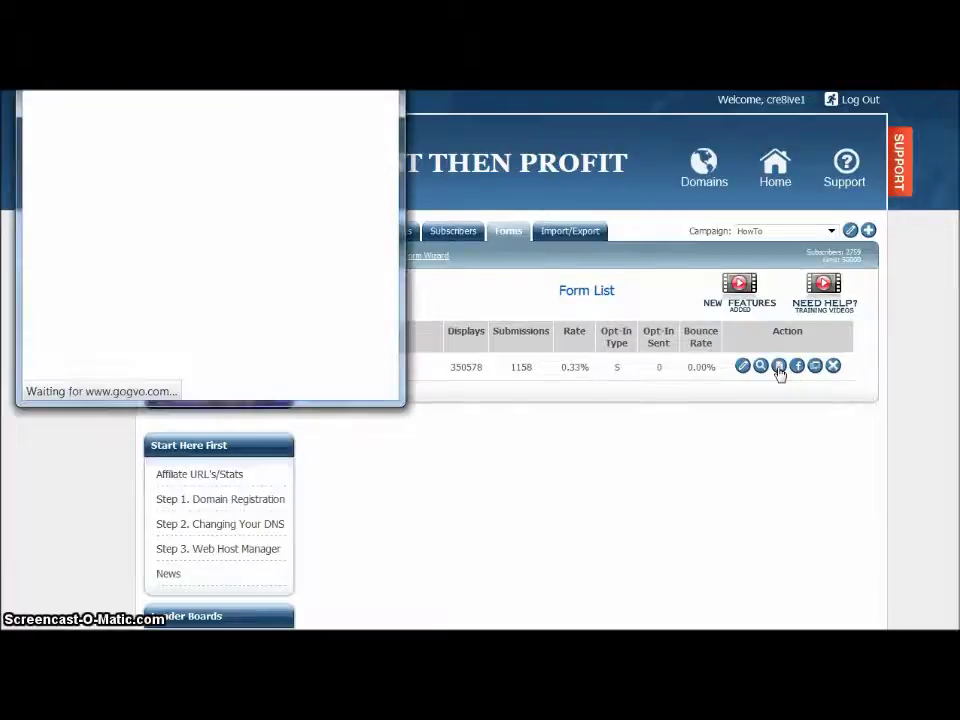
drag(182, 0, 182, 107)
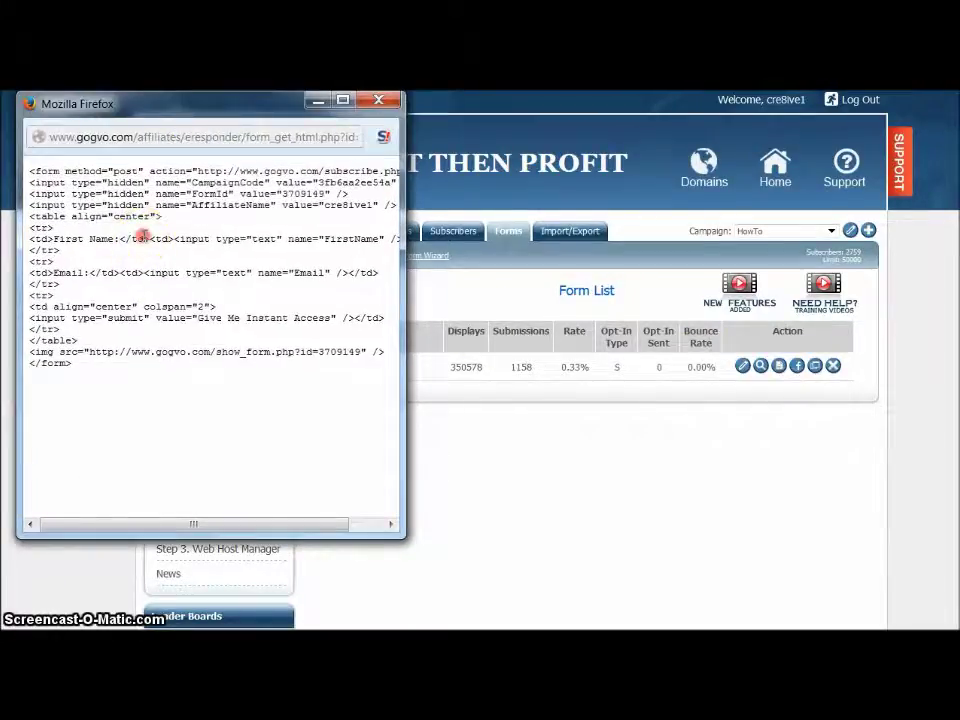
right_click(145, 236)
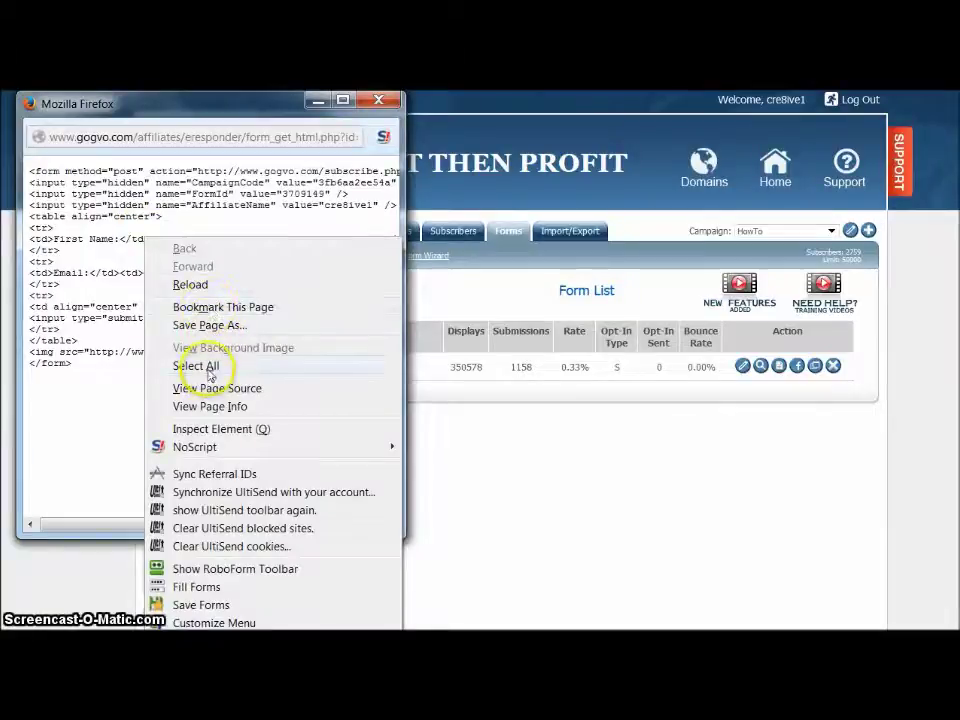
click(198, 367)
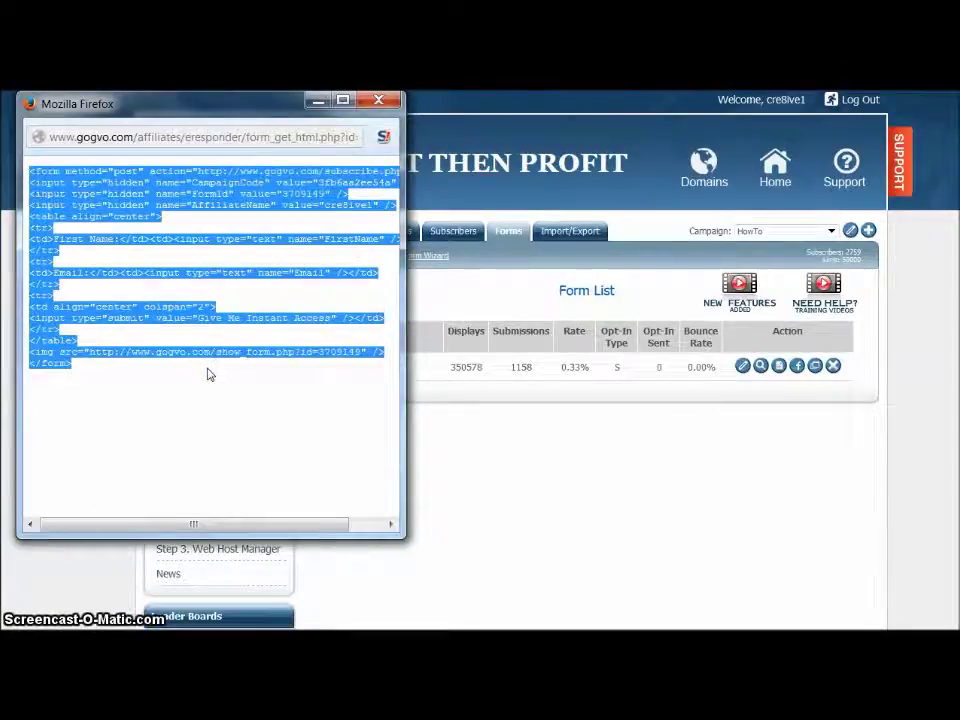
click(379, 100)
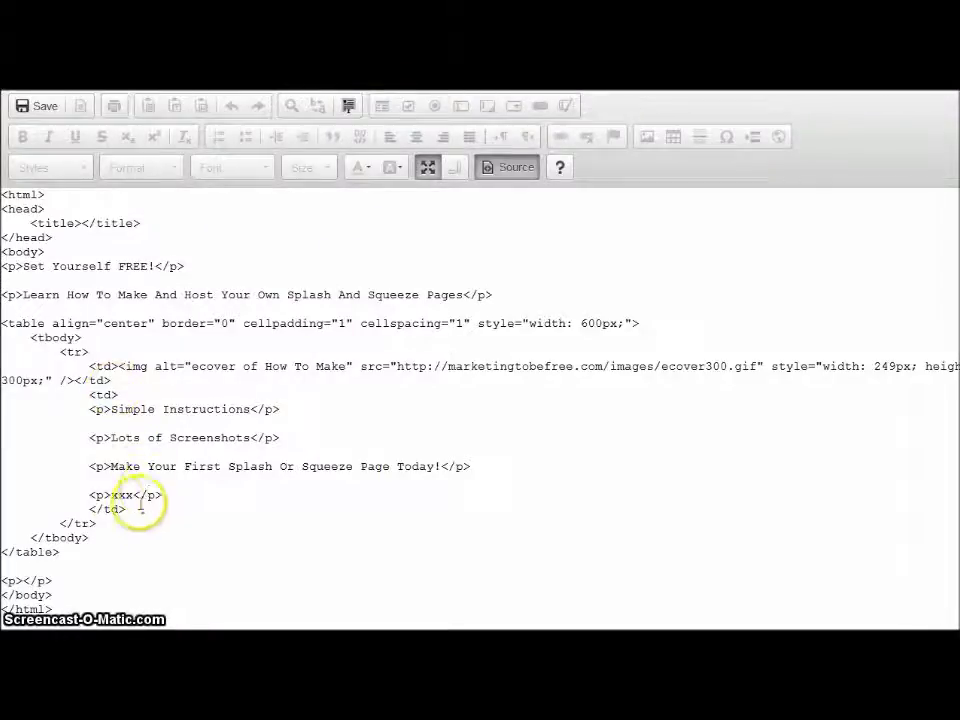
- Replace the xxx placeholder in the HTML source with the pasted GVO opt-in form code
triple_click(118, 495)
click(120, 495)
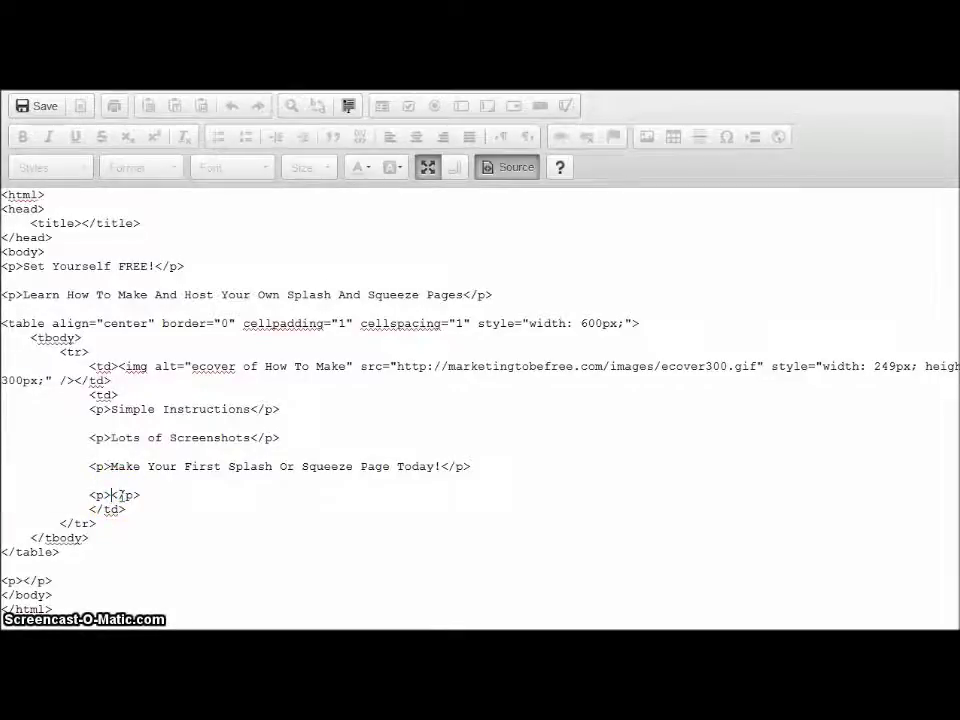
key(ctrl+v)
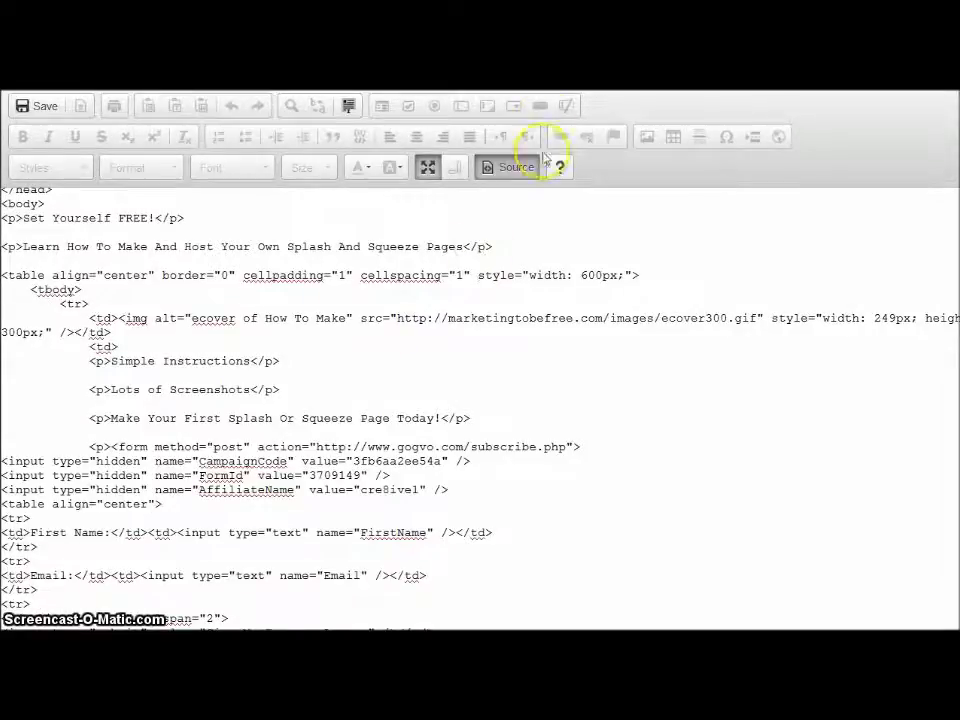
click(507, 167)
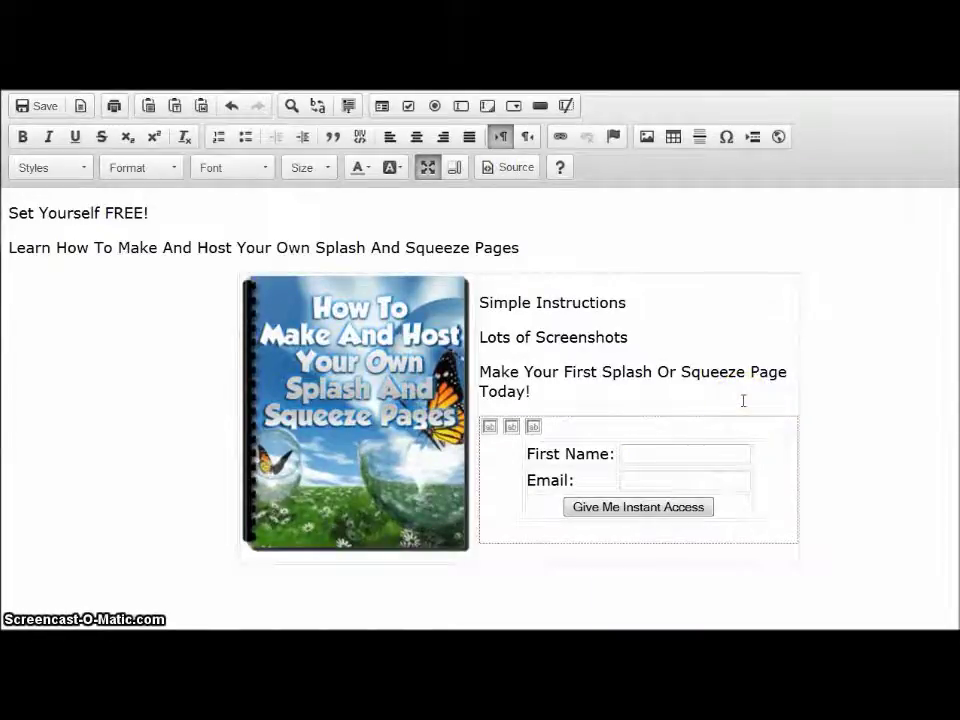
- Add a new line after 'Today!' reading 'Download Your FREE Copy Now:'
click(687, 507)
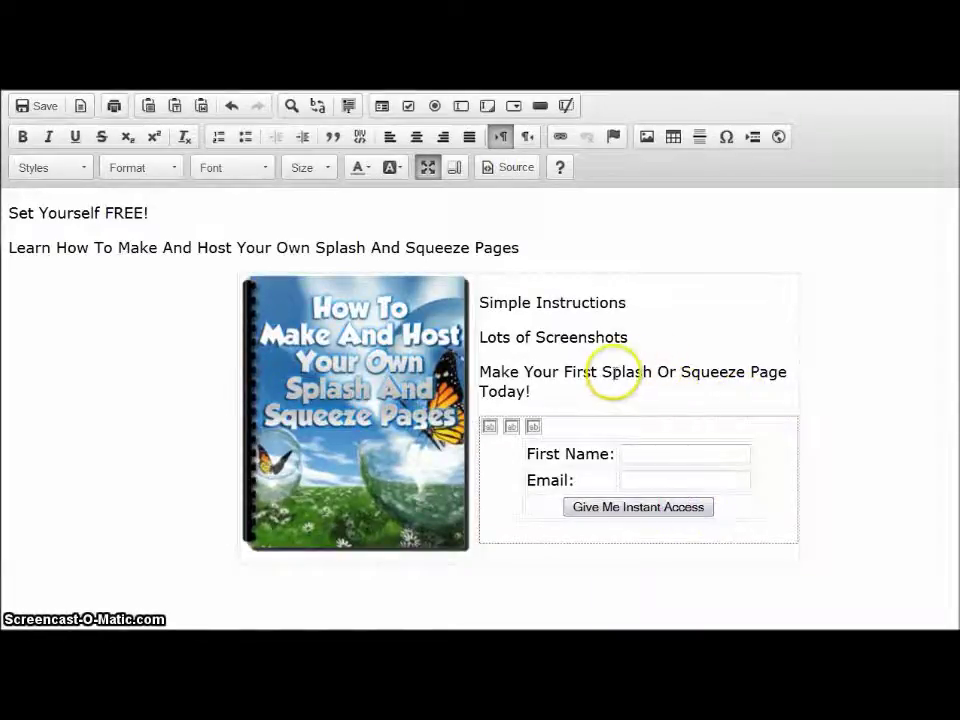
click(542, 393)
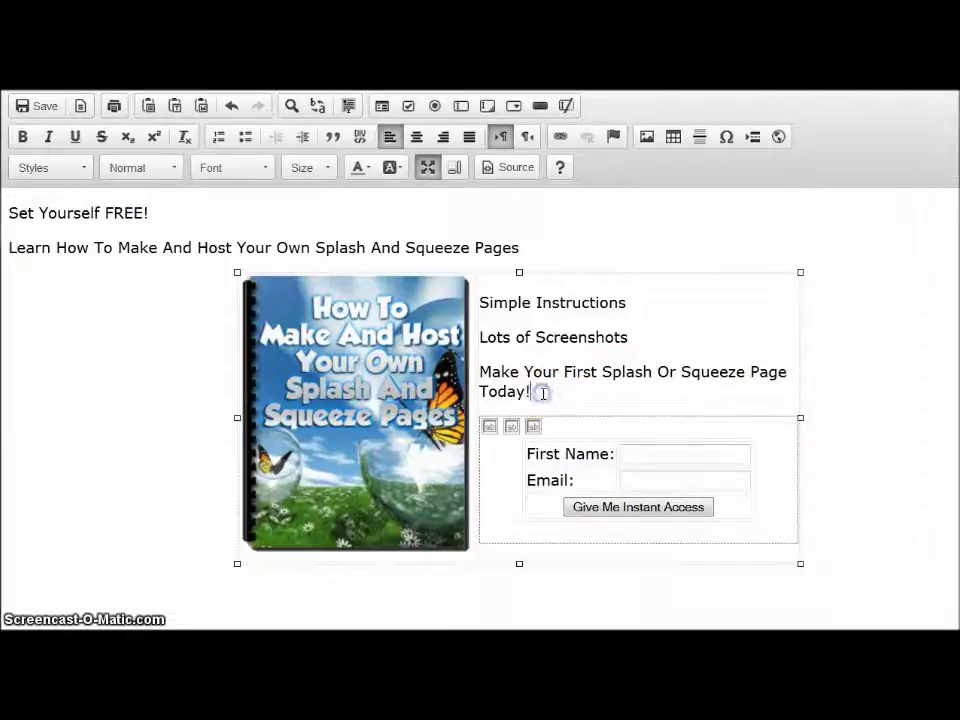
key(Return)
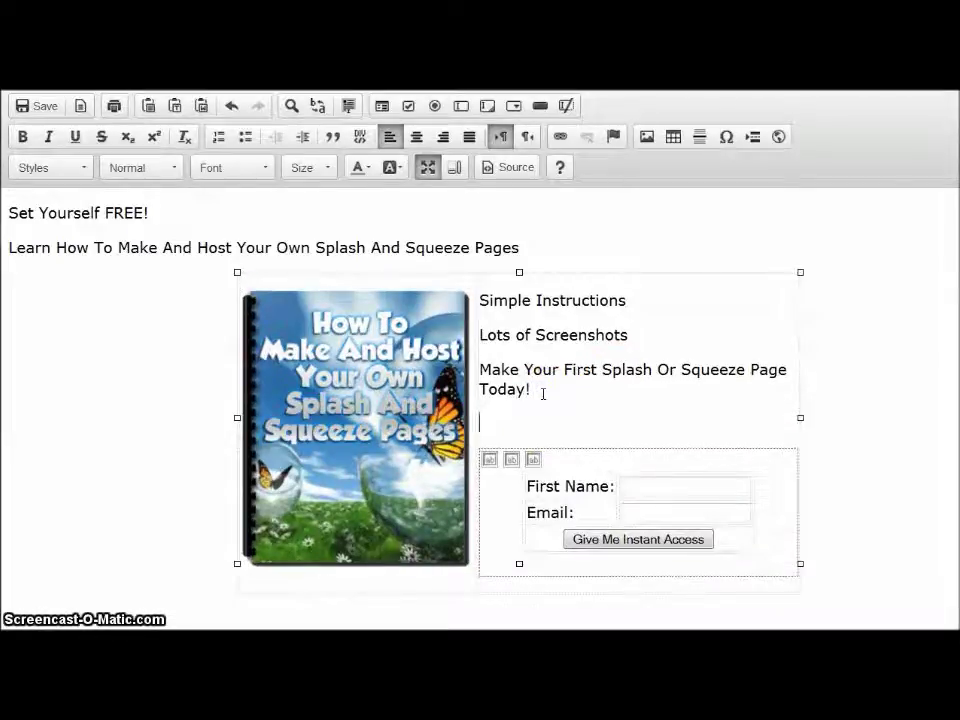
text(Download )
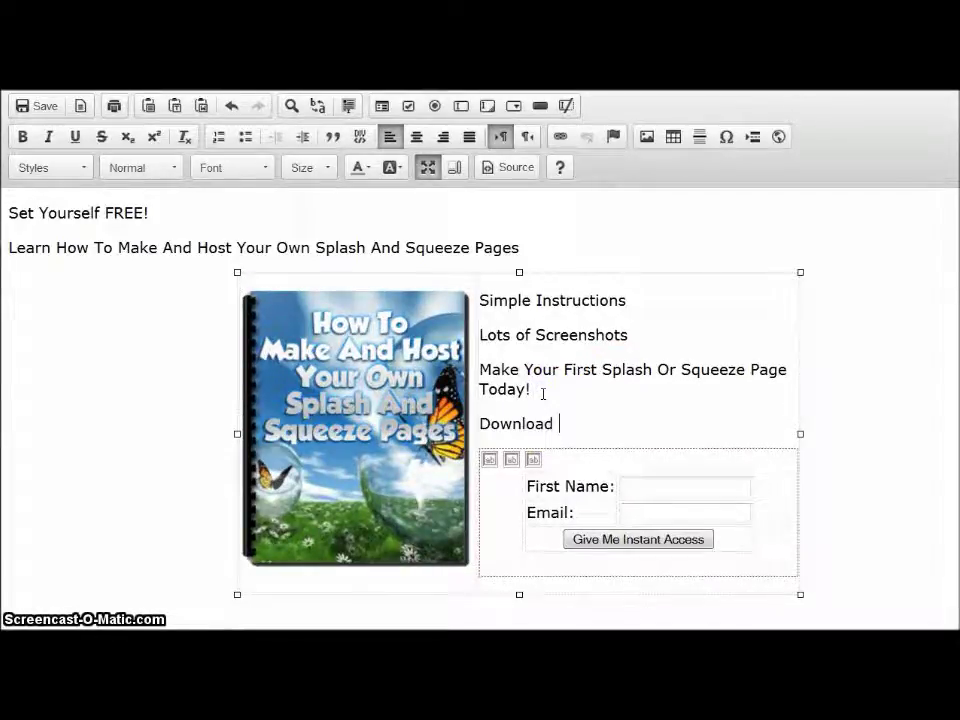
text(Your FREE)
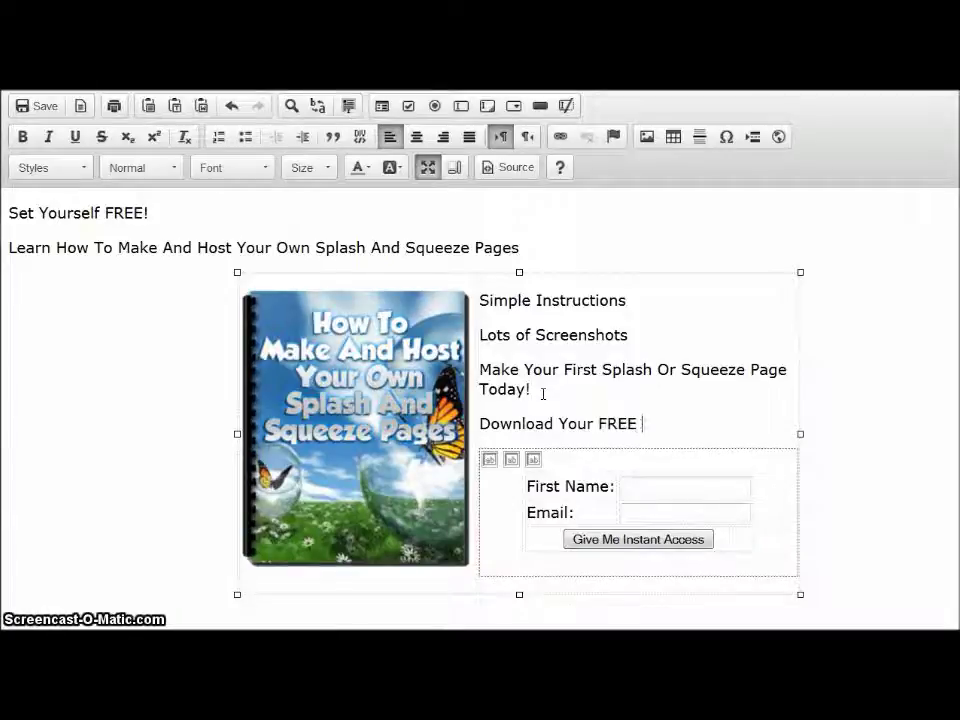
text( Copy Now)
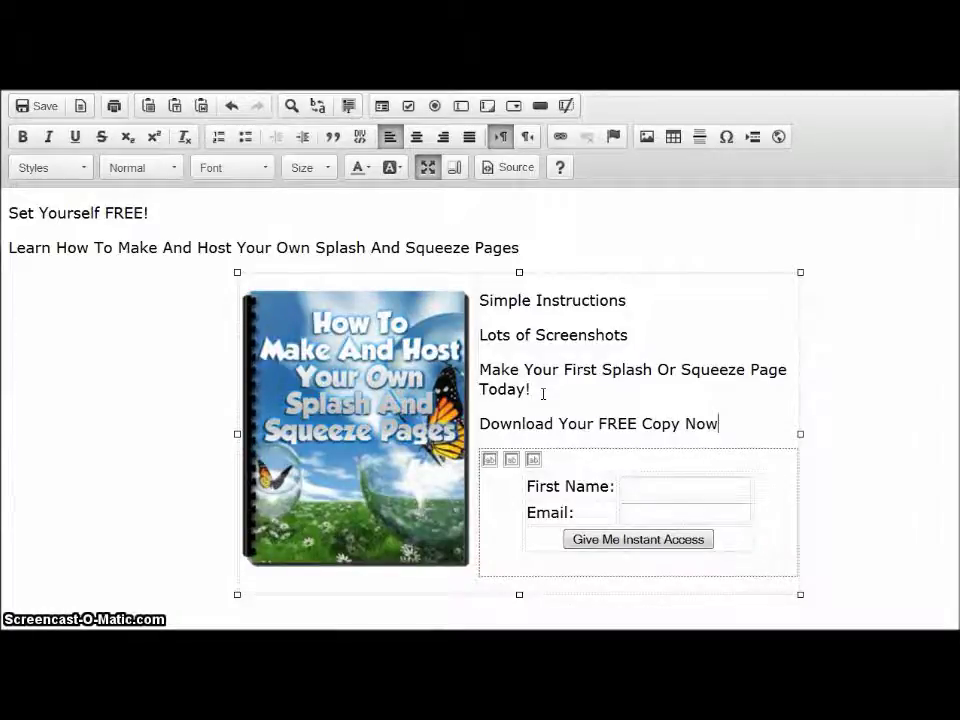
text(:)
- Colour the 'Download Your FREE Copy Now:' line red
drag(730, 421, 485, 429)
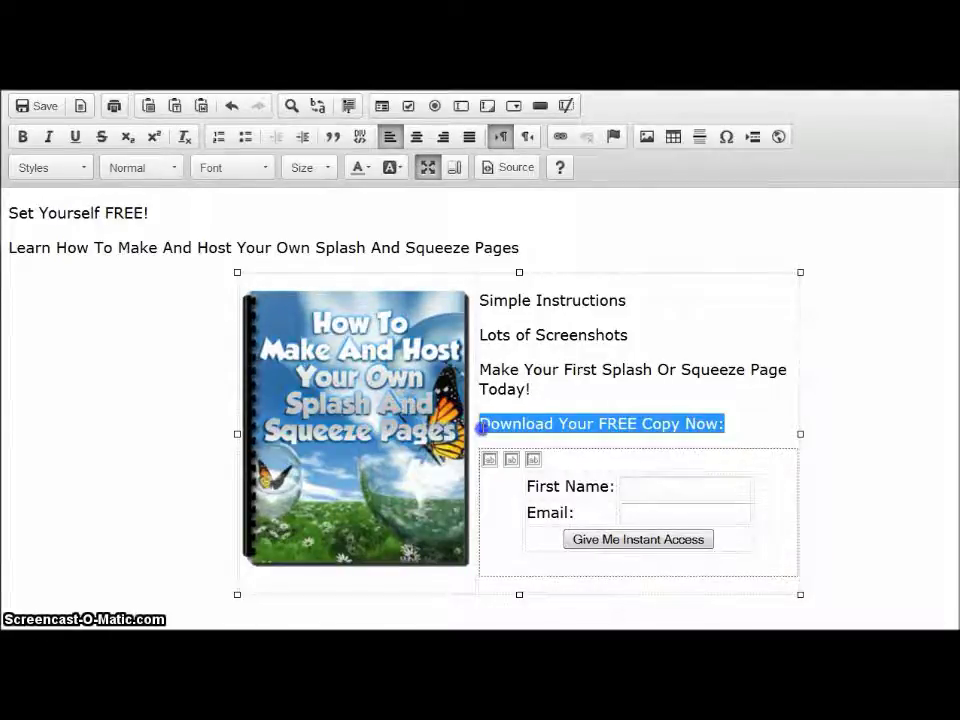
click(362, 168)
click(356, 240)
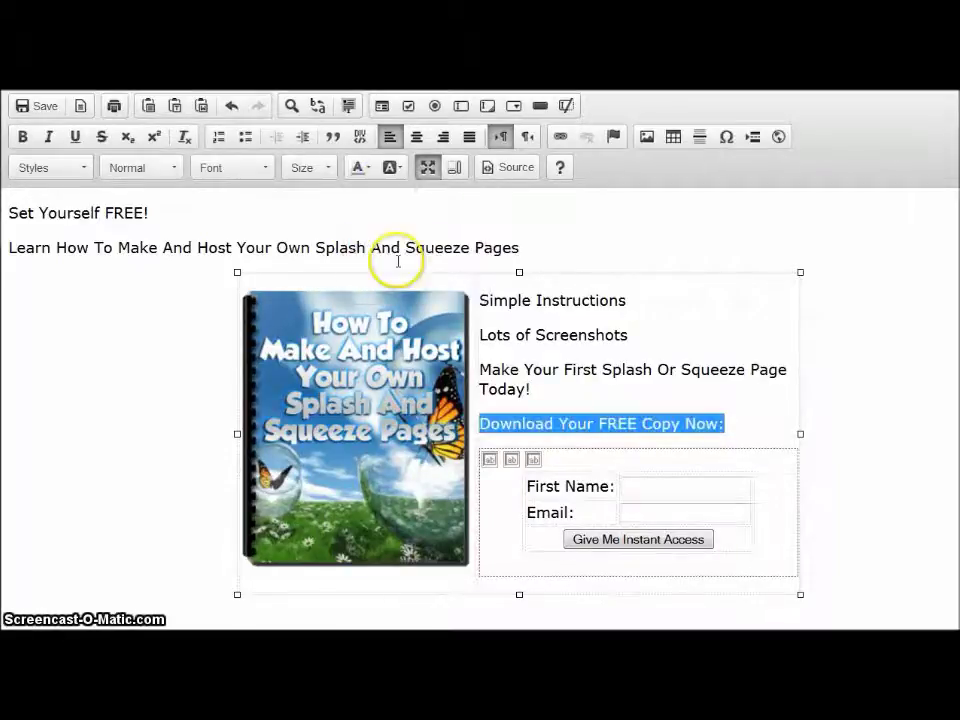
drag(528, 389, 485, 300)
click(485, 300)
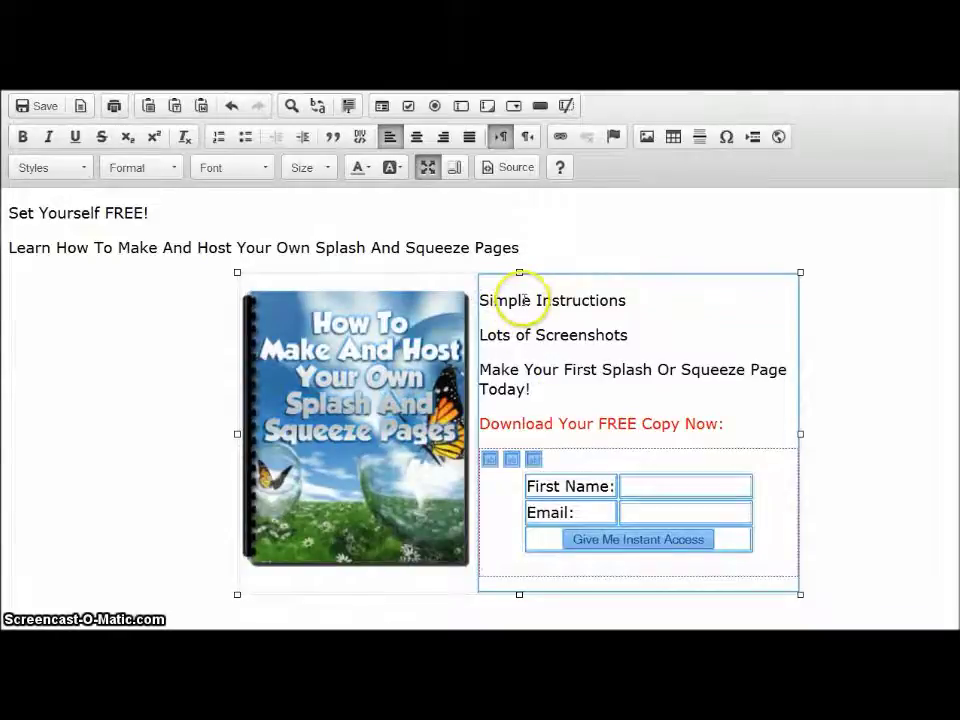
- Bold the 'Simple Instructions' and 'Lots of Screenshots' bullet lines
double_click(514, 300)
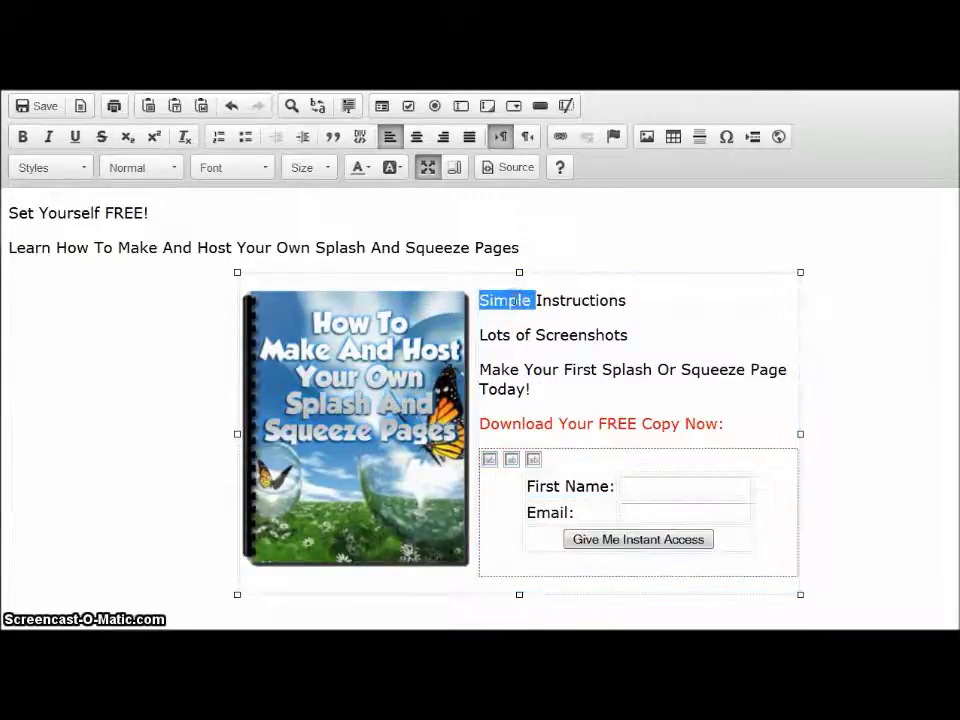
triple_click(540, 300)
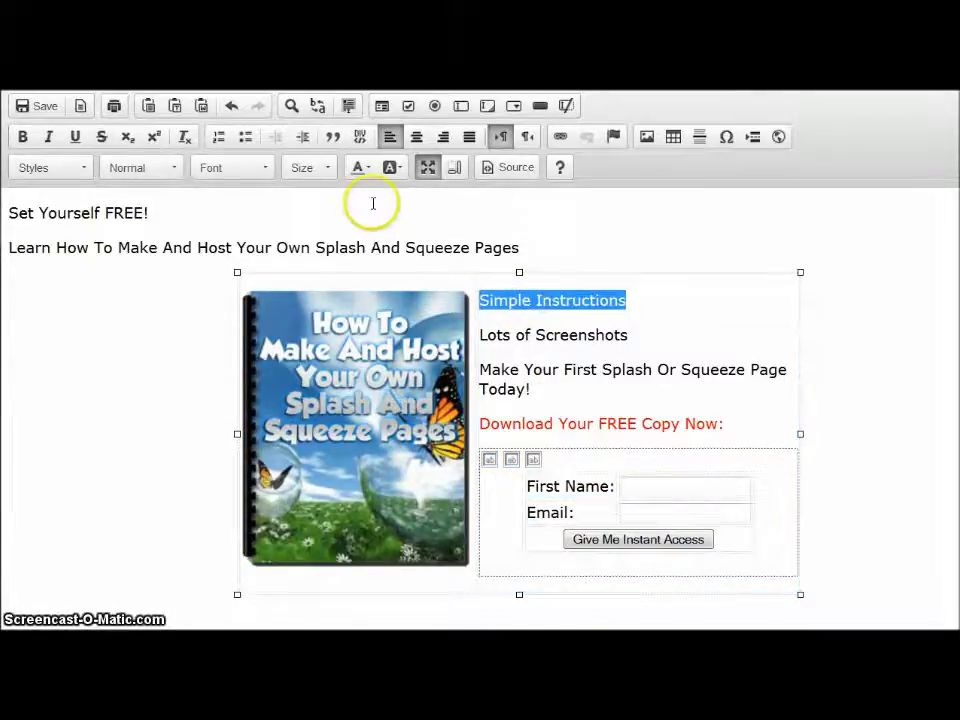
click(22, 137)
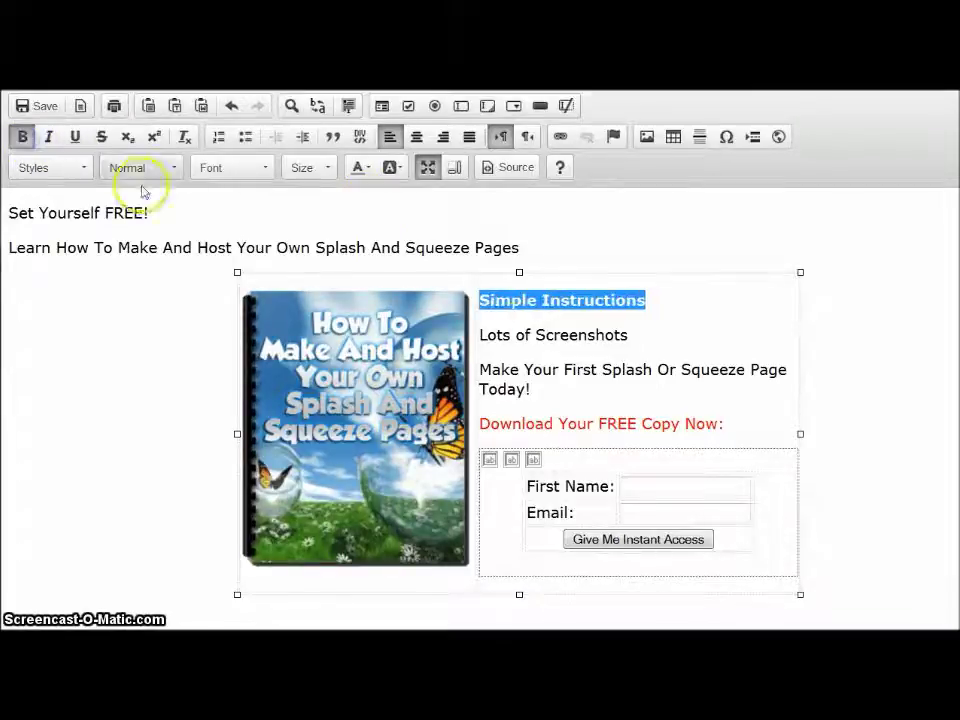
triple_click(553, 336)
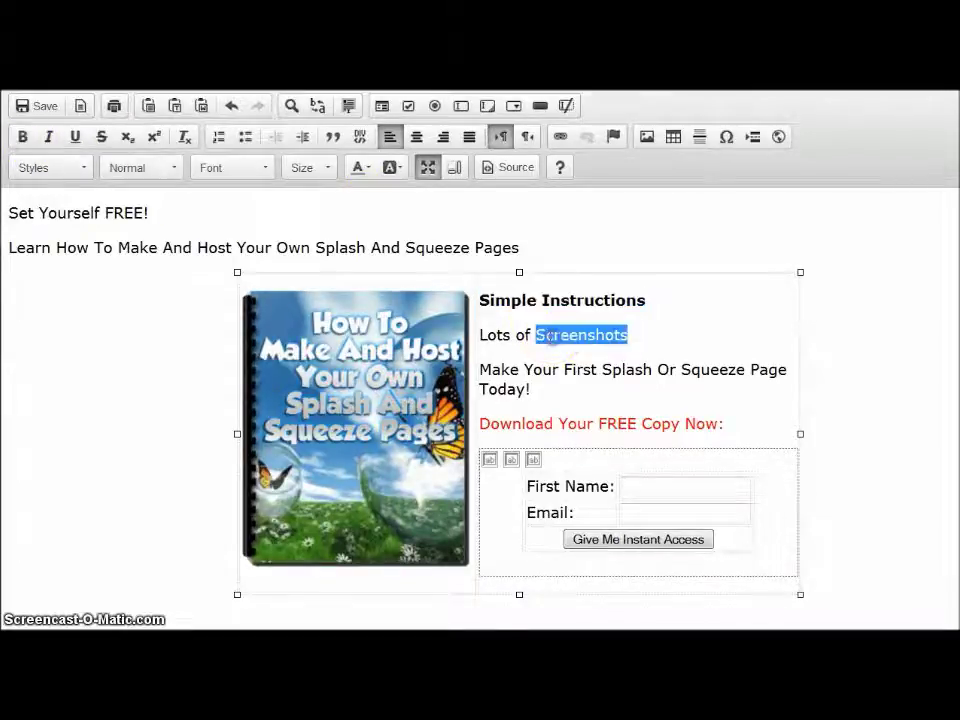
click(22, 137)
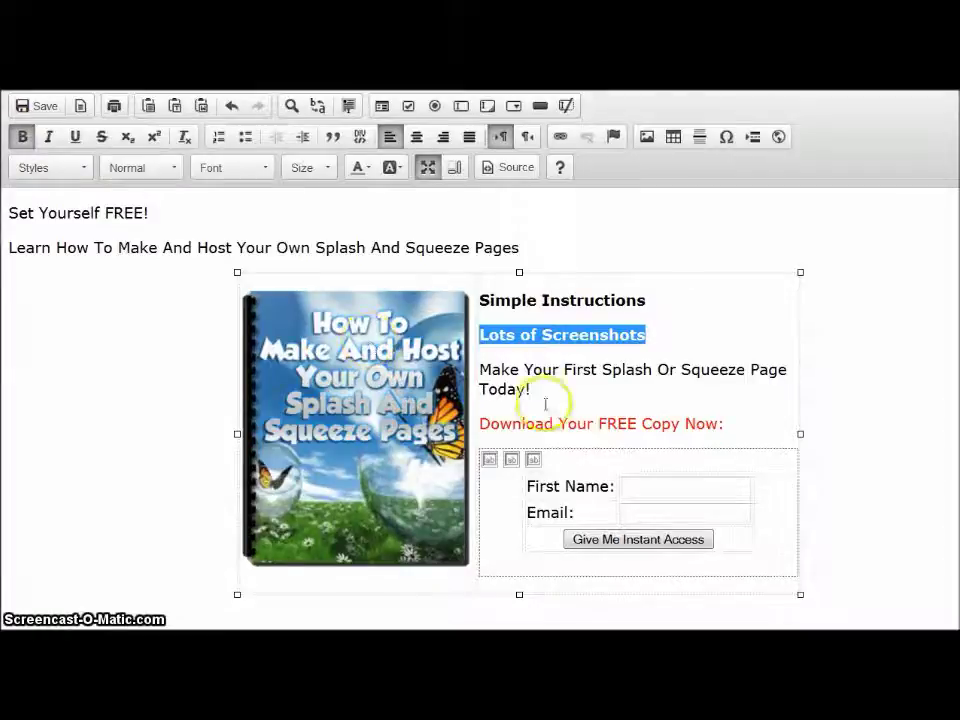
- Bold the 'Make Your First Splash Or Squeeze Page Today!' bullet and save the page
triple_click(603, 369)
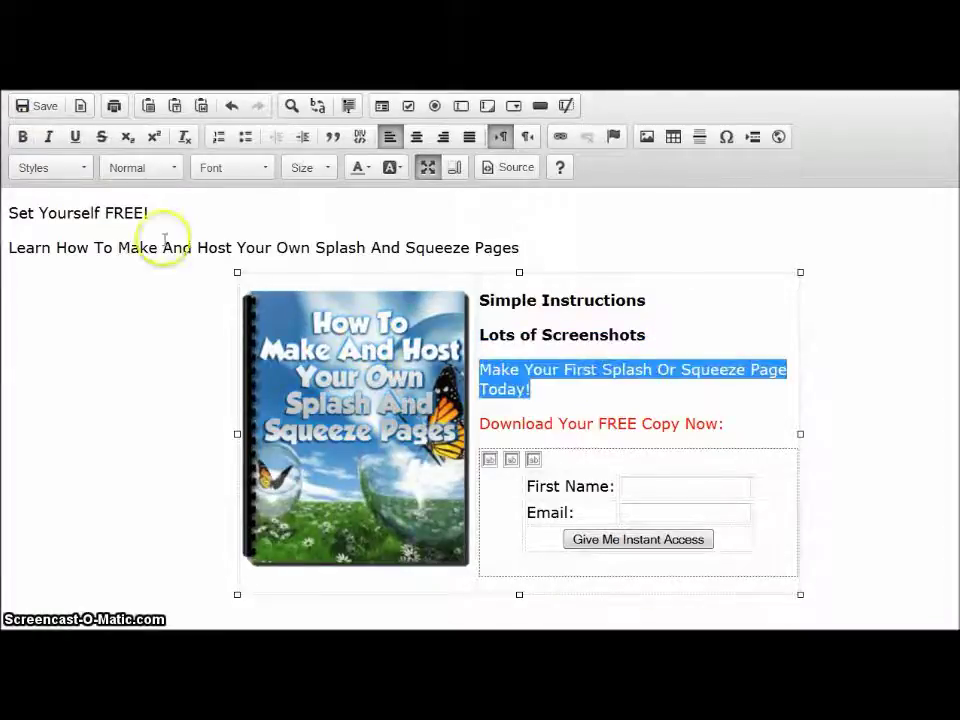
click(22, 137)
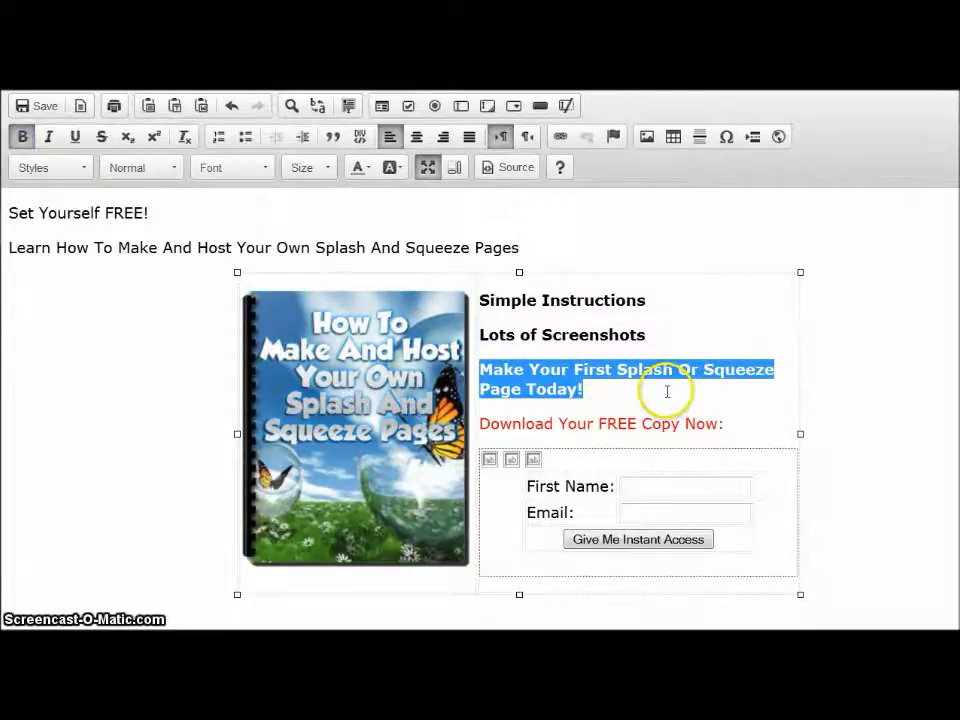
click(614, 396)
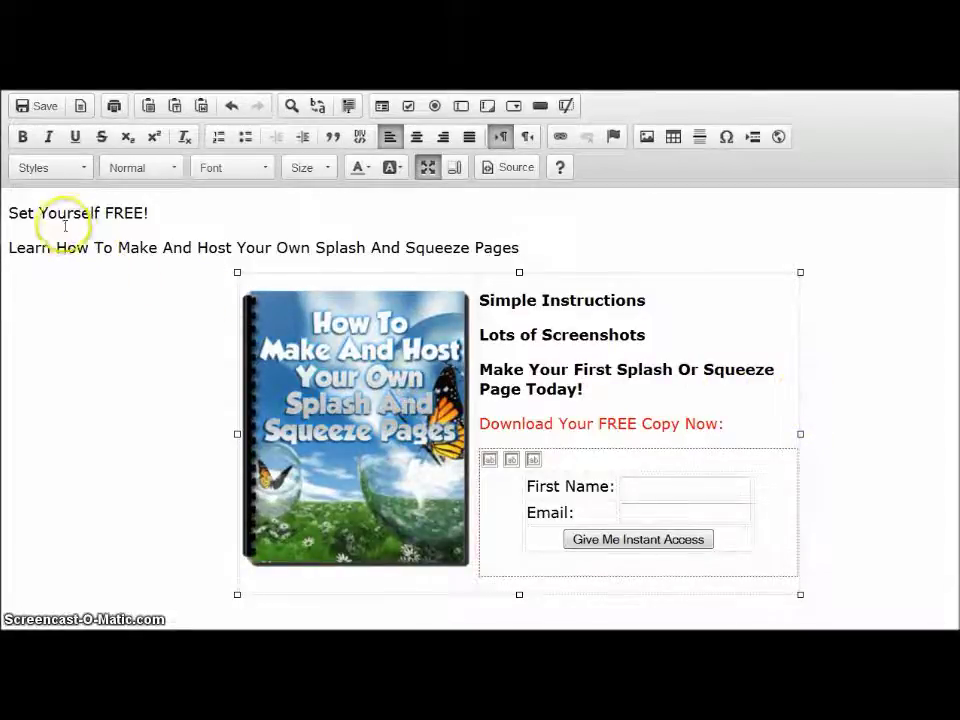
click(42, 110)
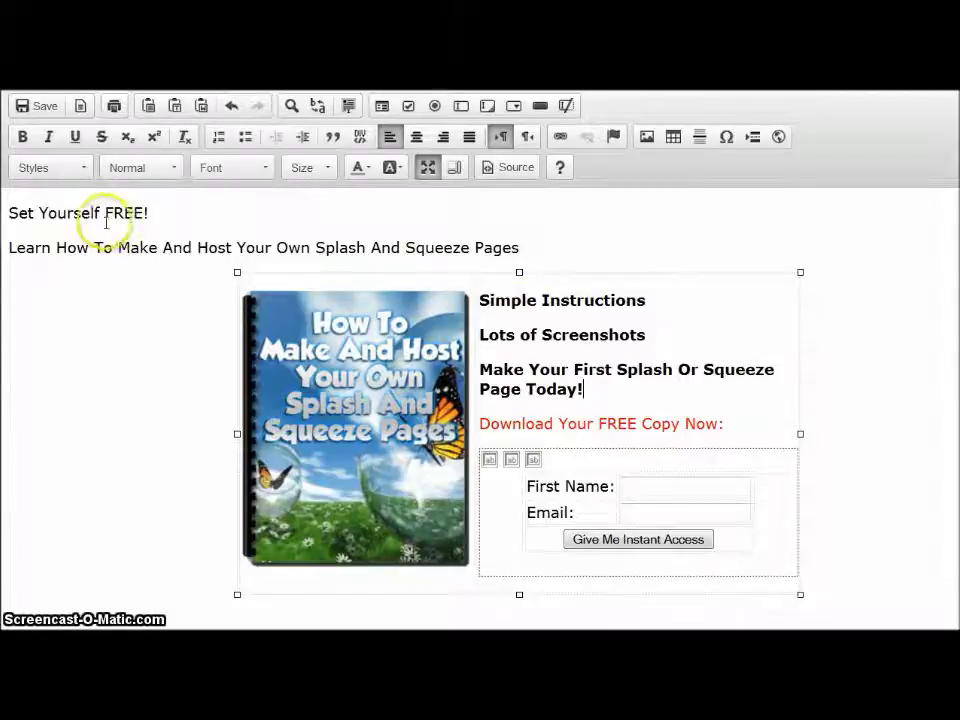
- Make 'Set Yourself FREE!' a centred, red Heading 1
triple_click(101, 213)
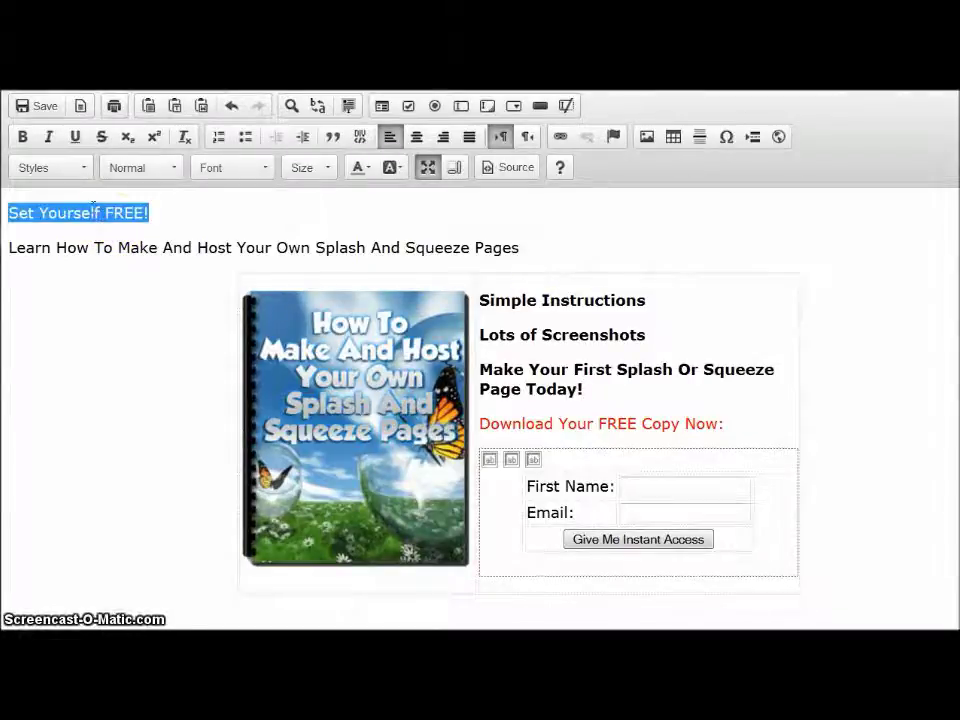
click(174, 170)
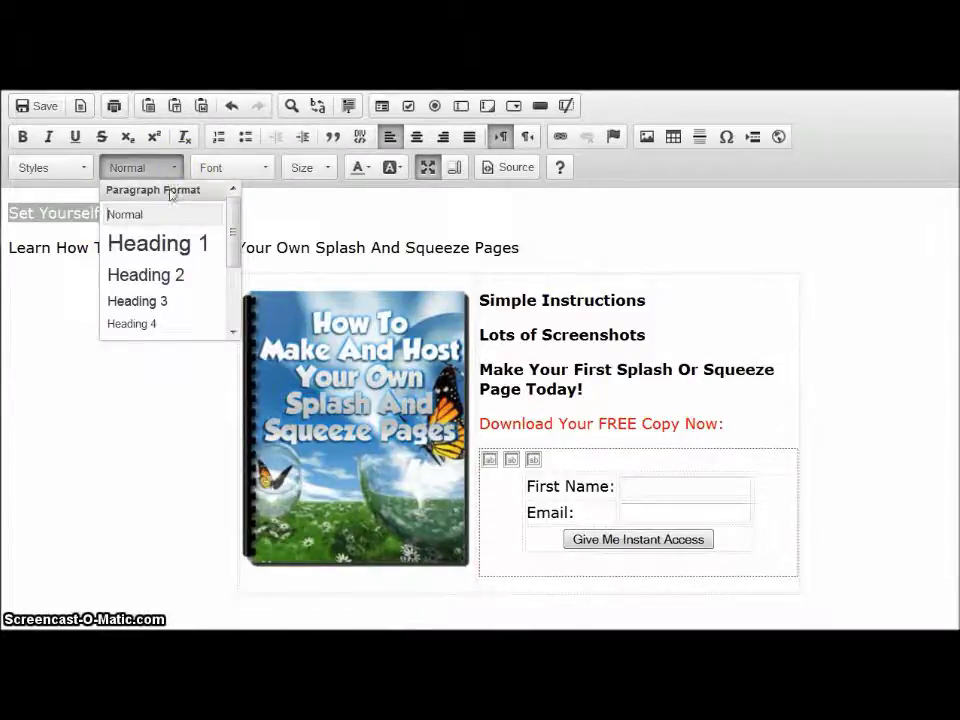
click(155, 245)
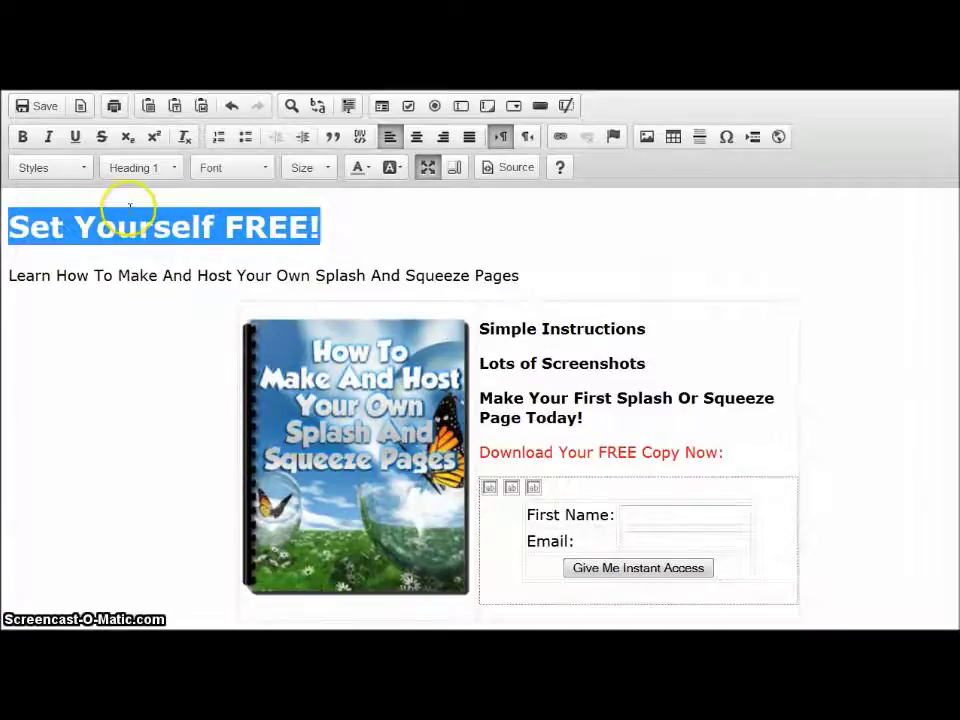
click(416, 138)
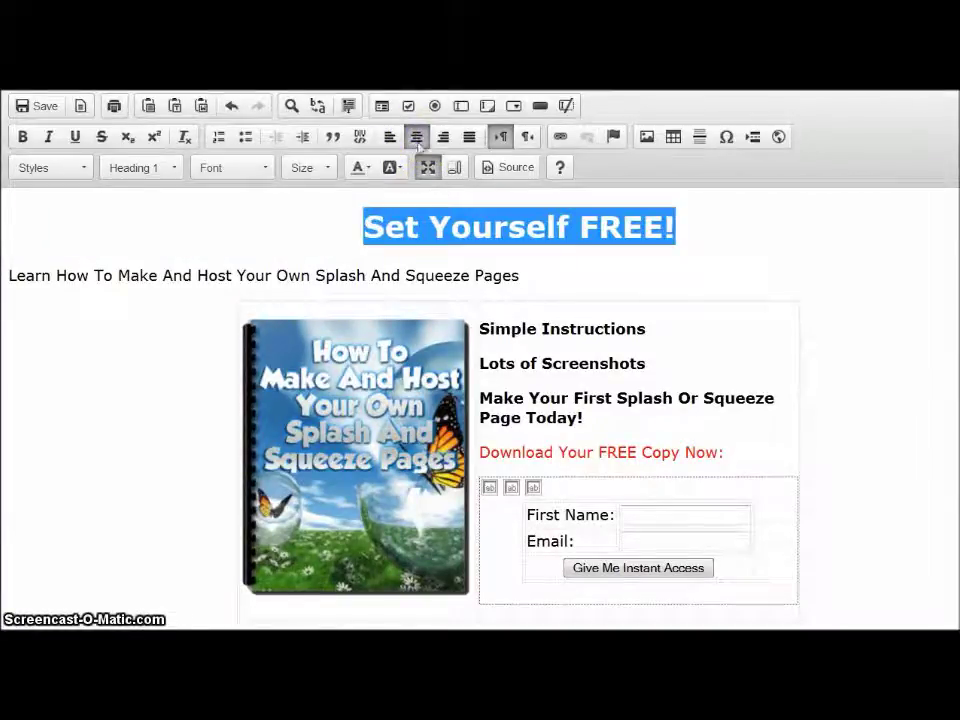
click(366, 170)
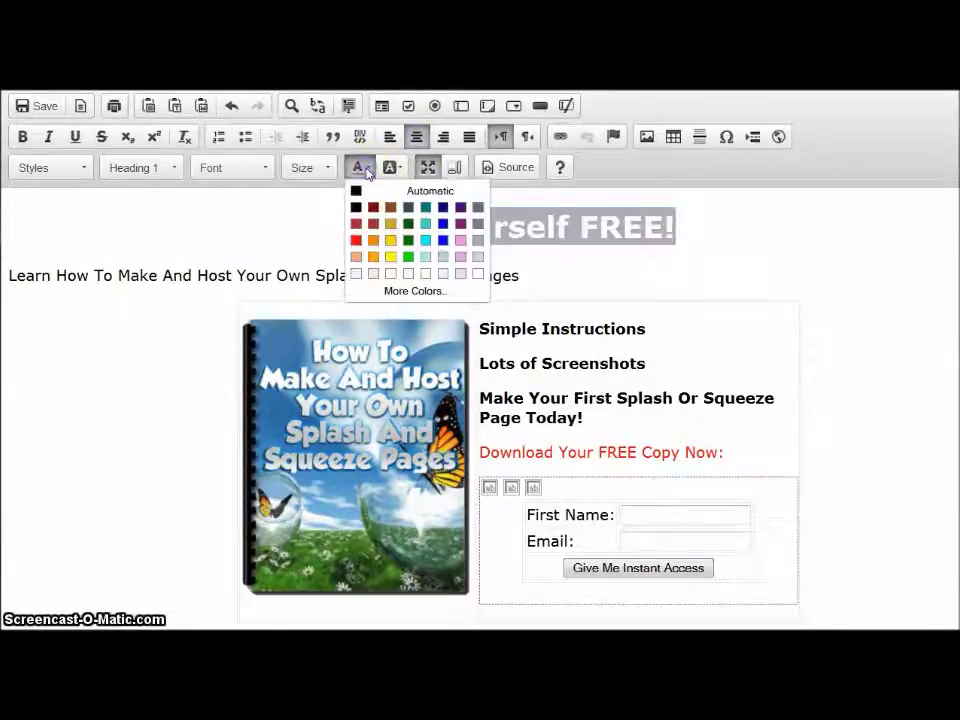
click(357, 236)
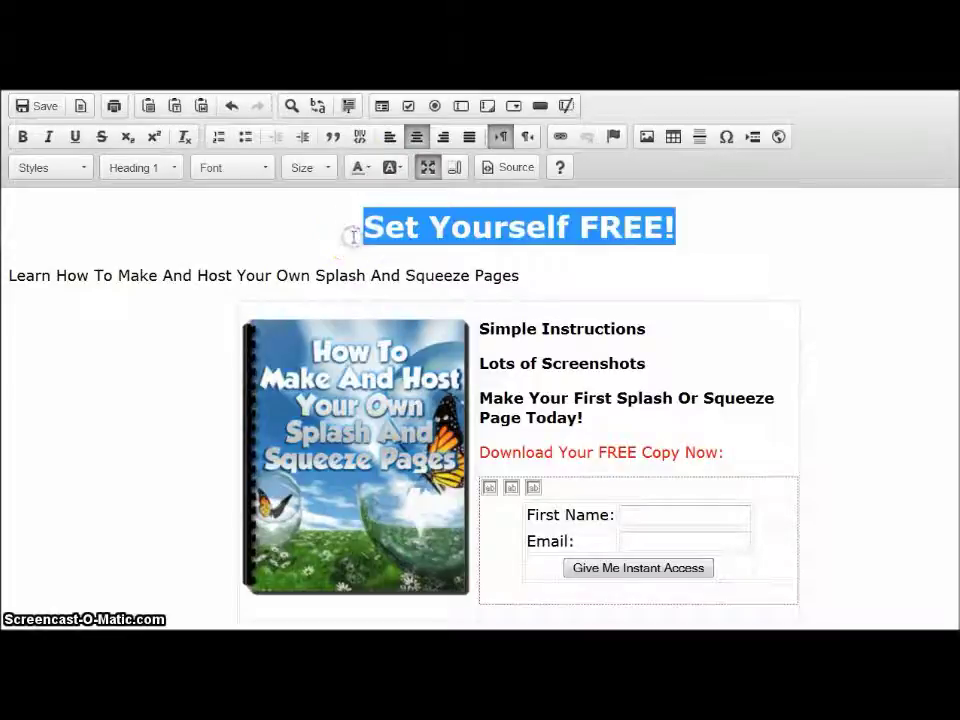
triple_click(268, 275)
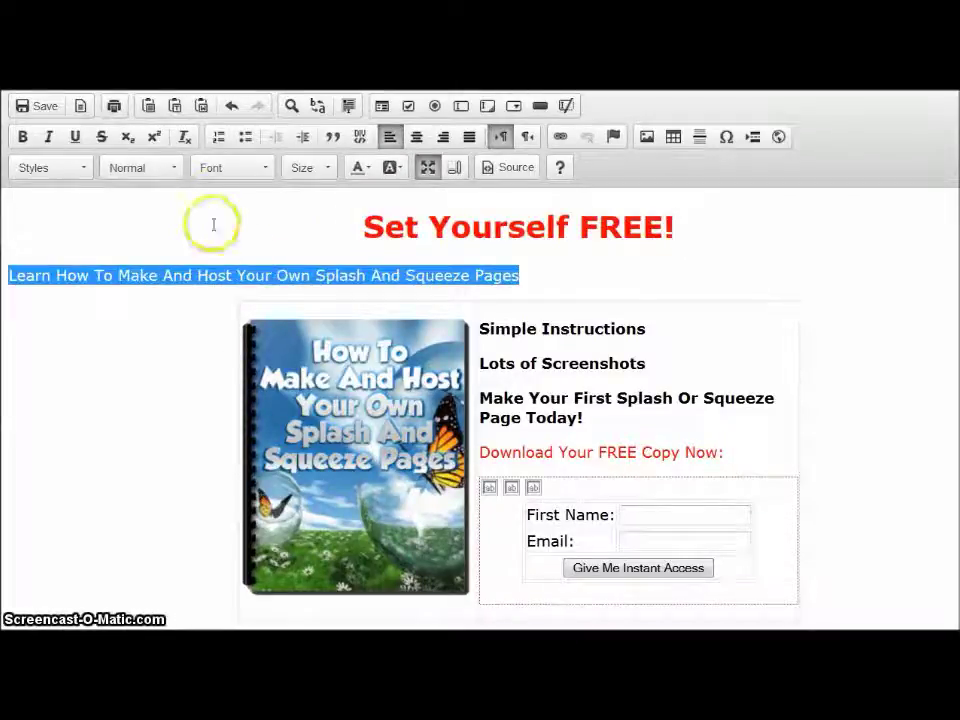
- Format the 'Learn How To Make And Host…' subheading as a centred Heading 2
click(168, 177)
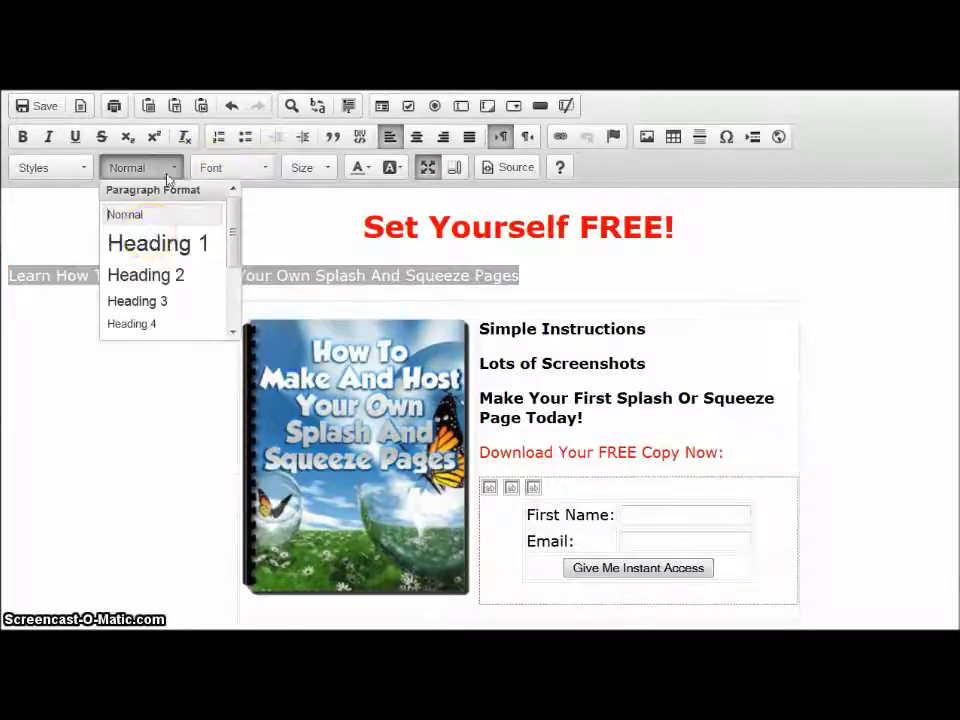
click(146, 275)
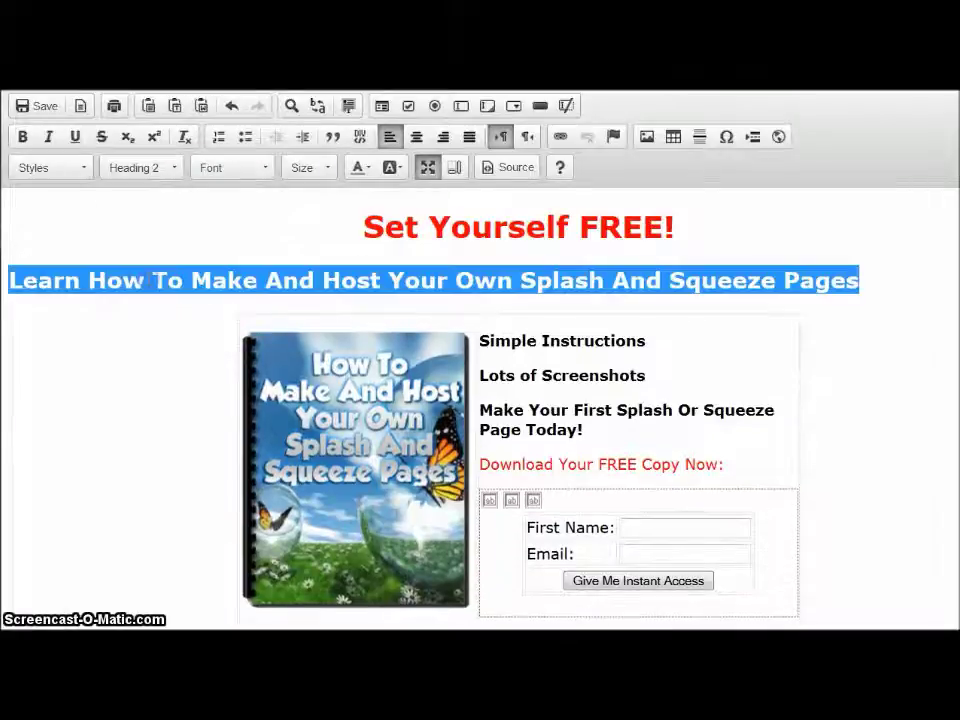
click(416, 136)
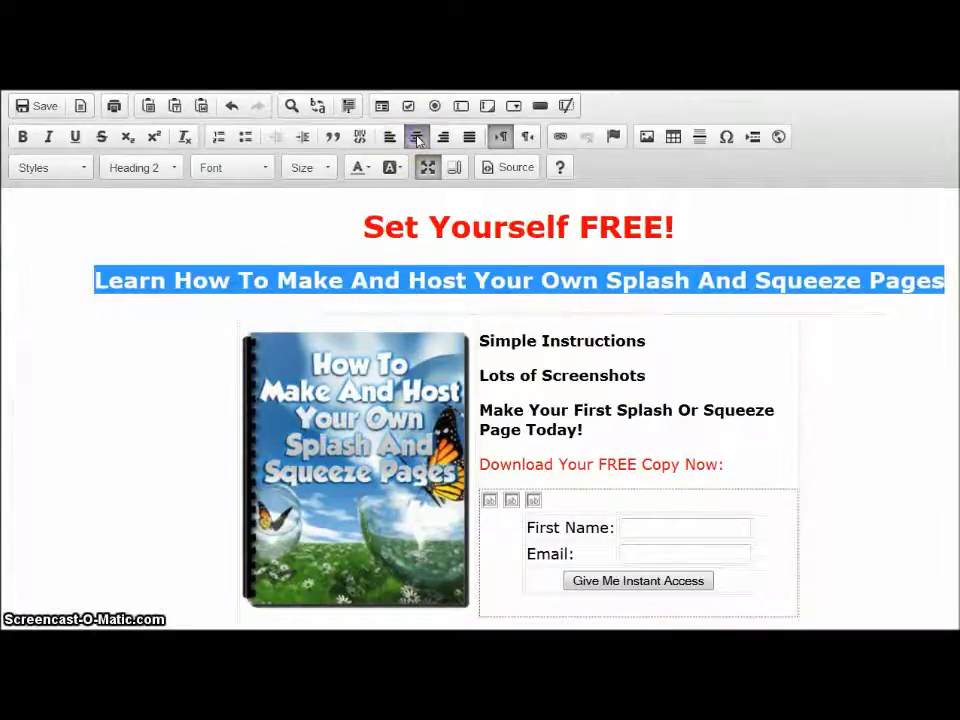
click(843, 358)
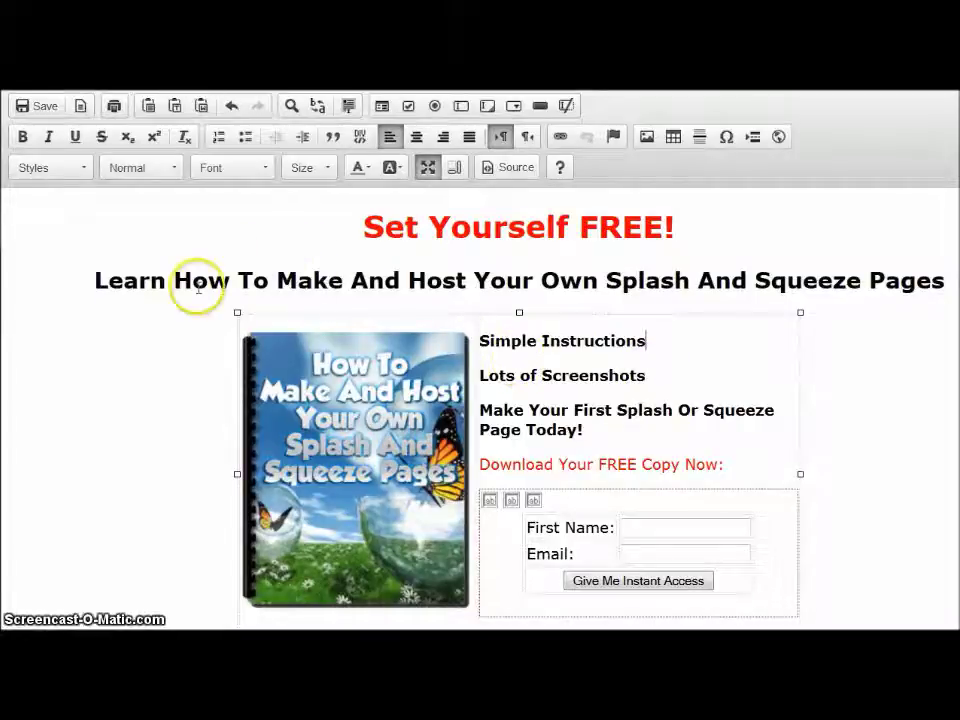
- Insert a soft line break before 'Your' in the subheading and save the page
click(472, 280)
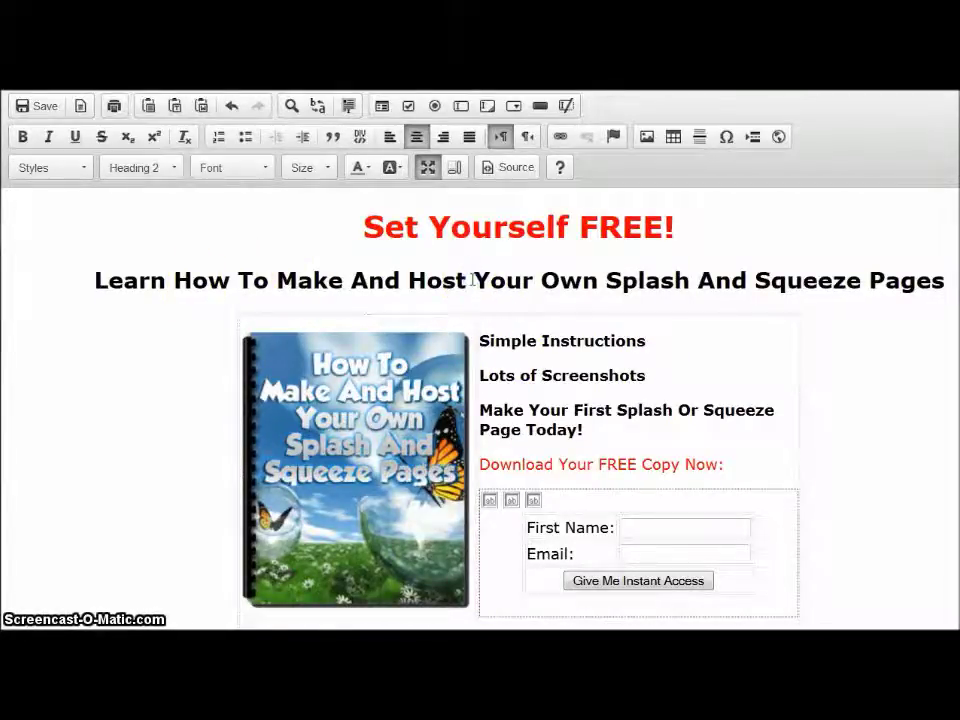
key(Return)
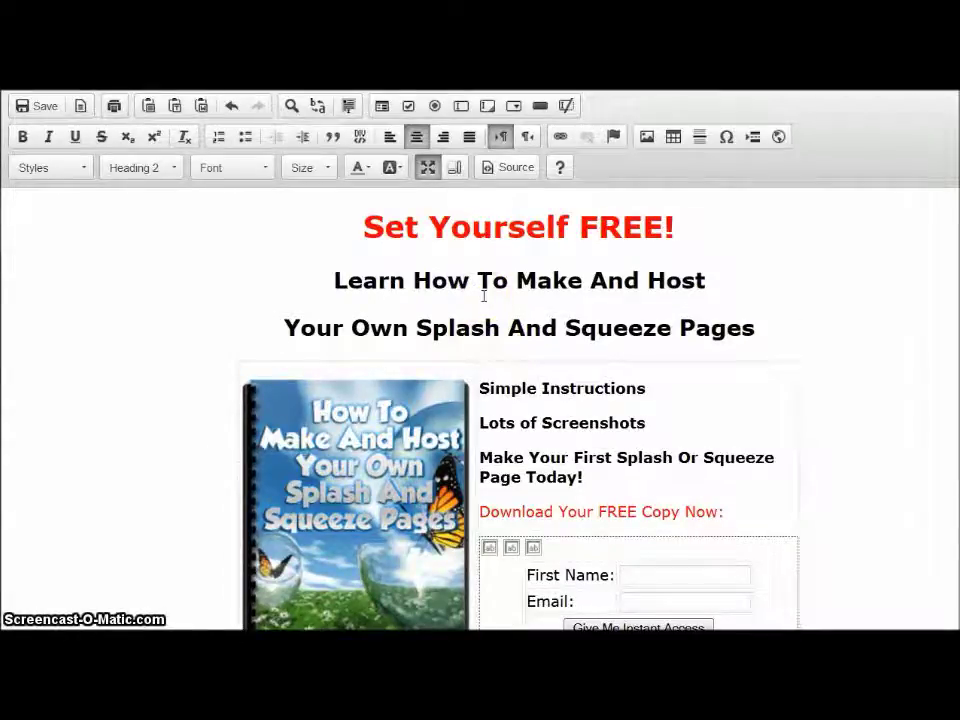
key(BackSpace)
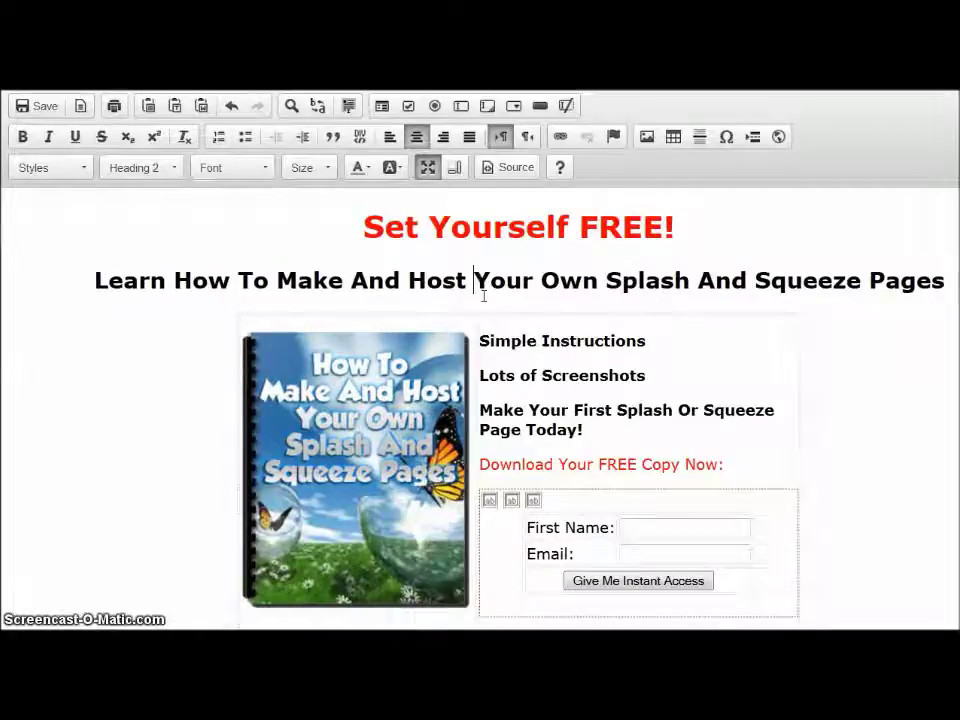
key(shift+Return)
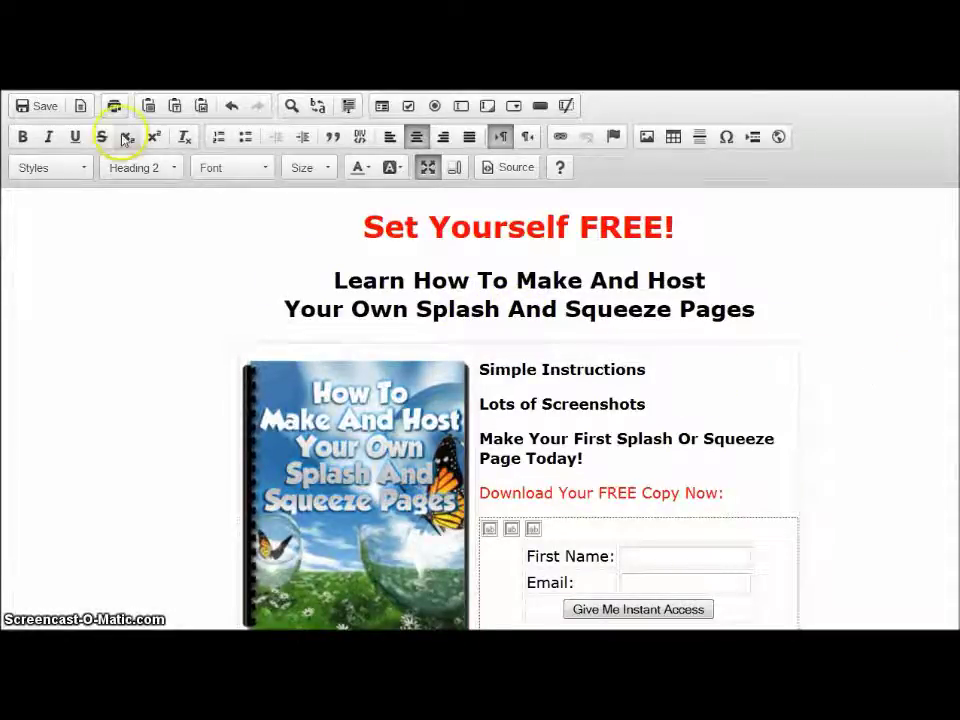
click(42, 107)
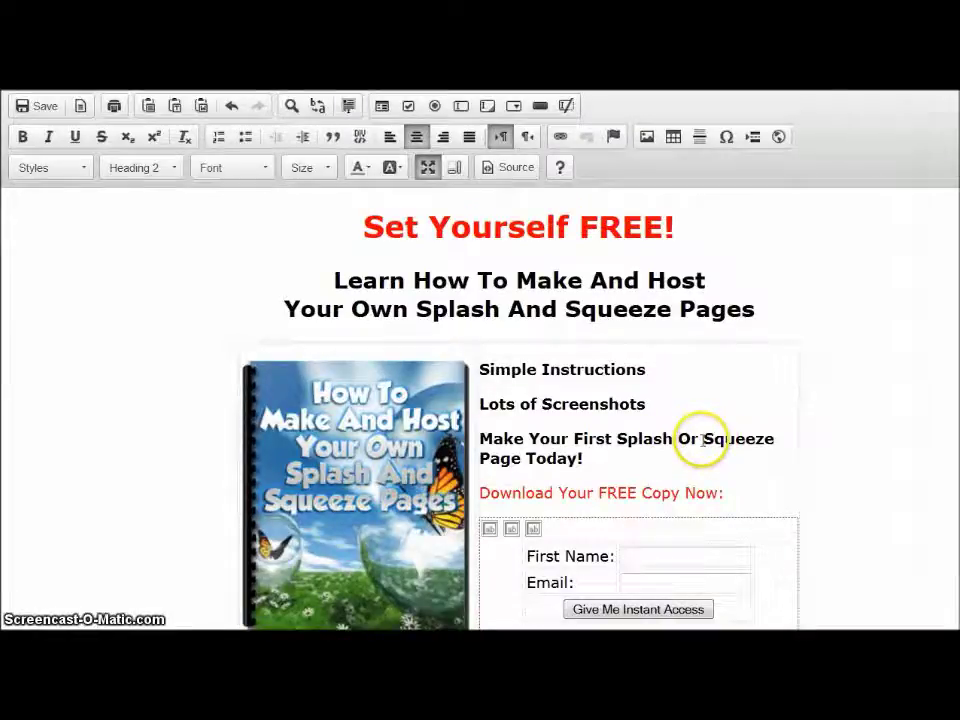
- Add a soft line break before 'Or' in the third bullet and save
click(678, 438)
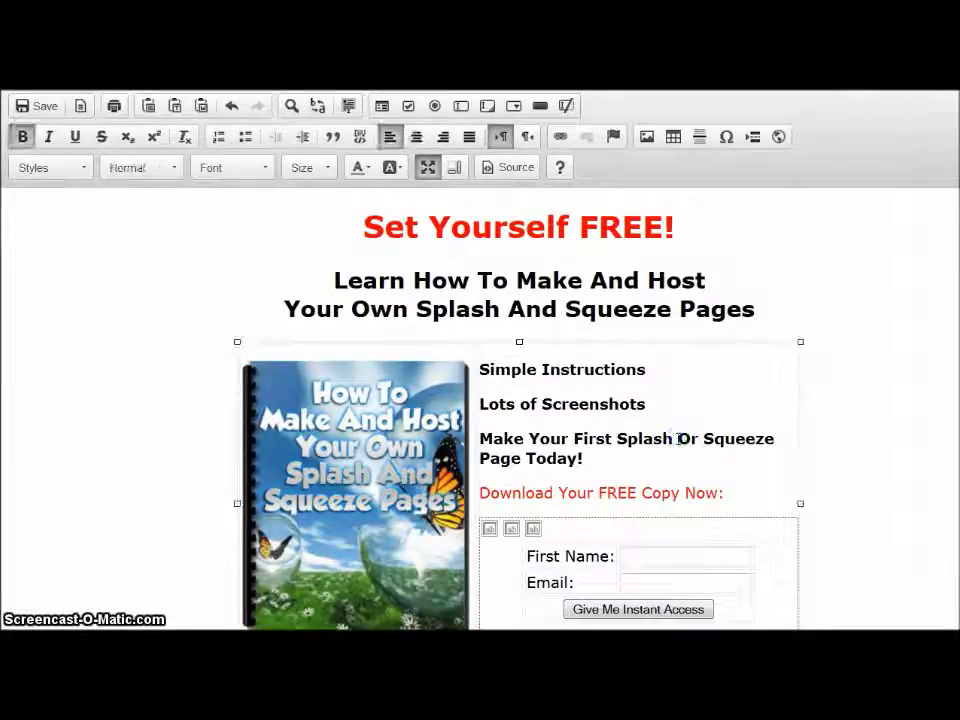
key(shift+Return)
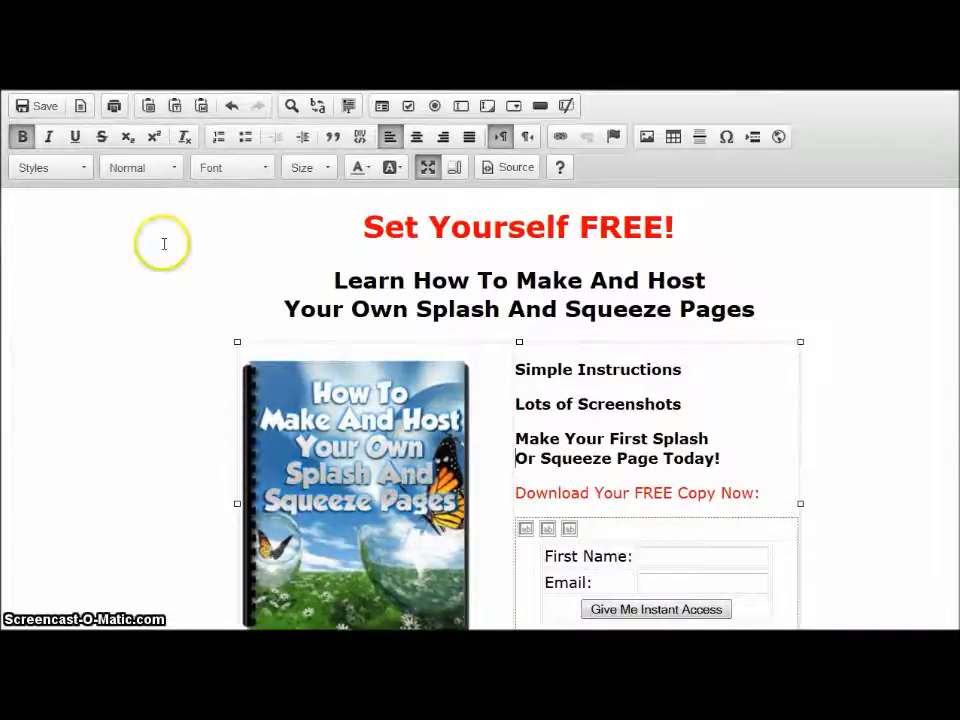
click(44, 107)
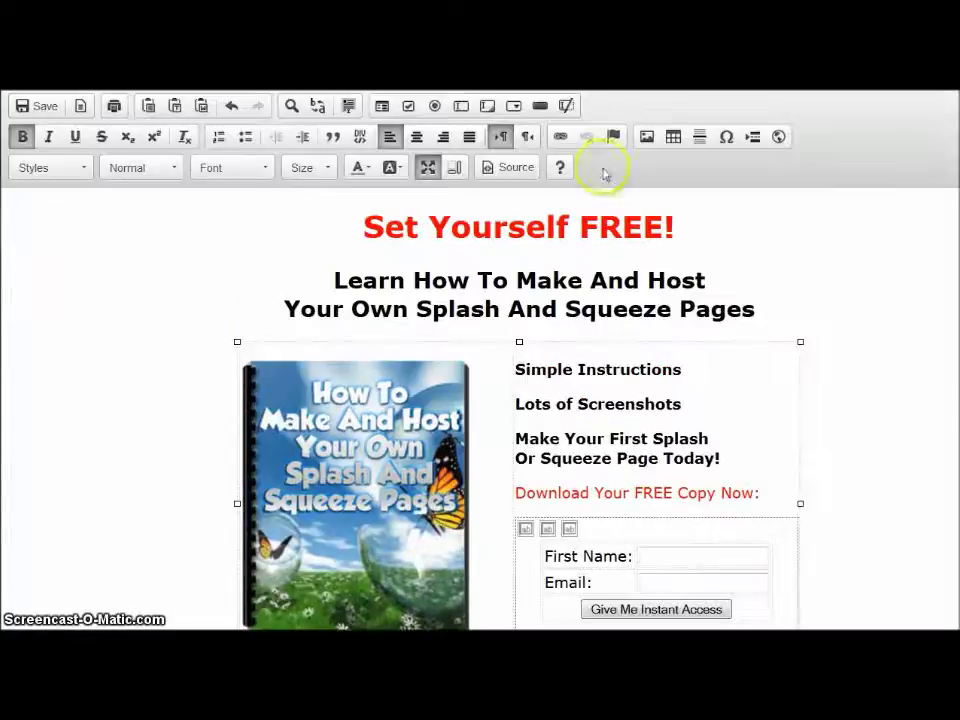
- Enter 'Set Yourself FREE' as the page title in the HTML source
click(512, 170)
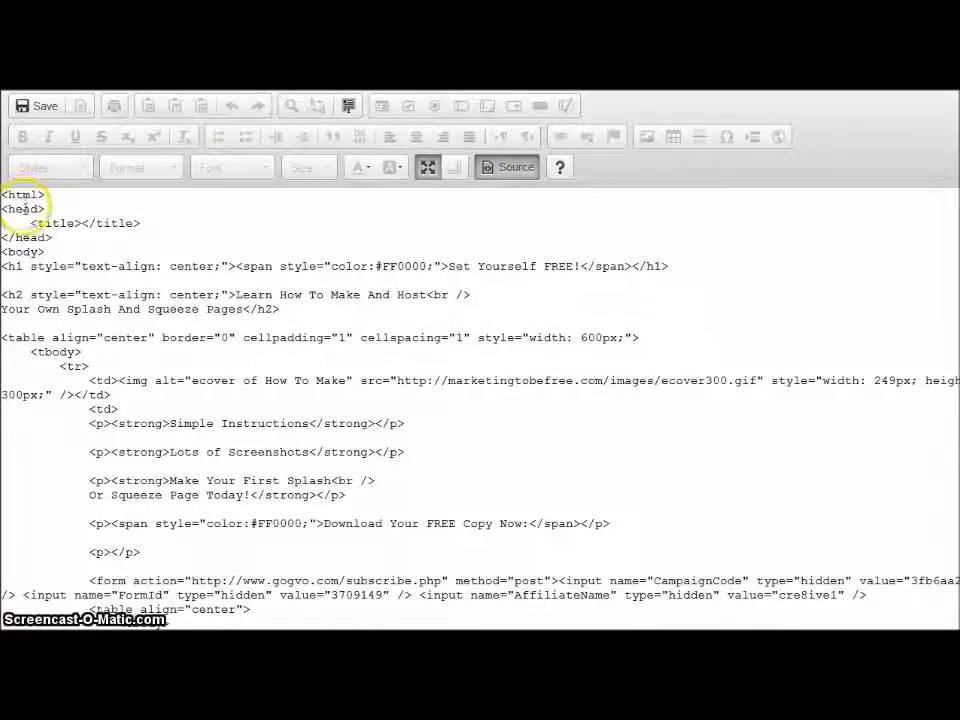
click(82, 223)
right_click(80, 224)
text(Set Yourse)
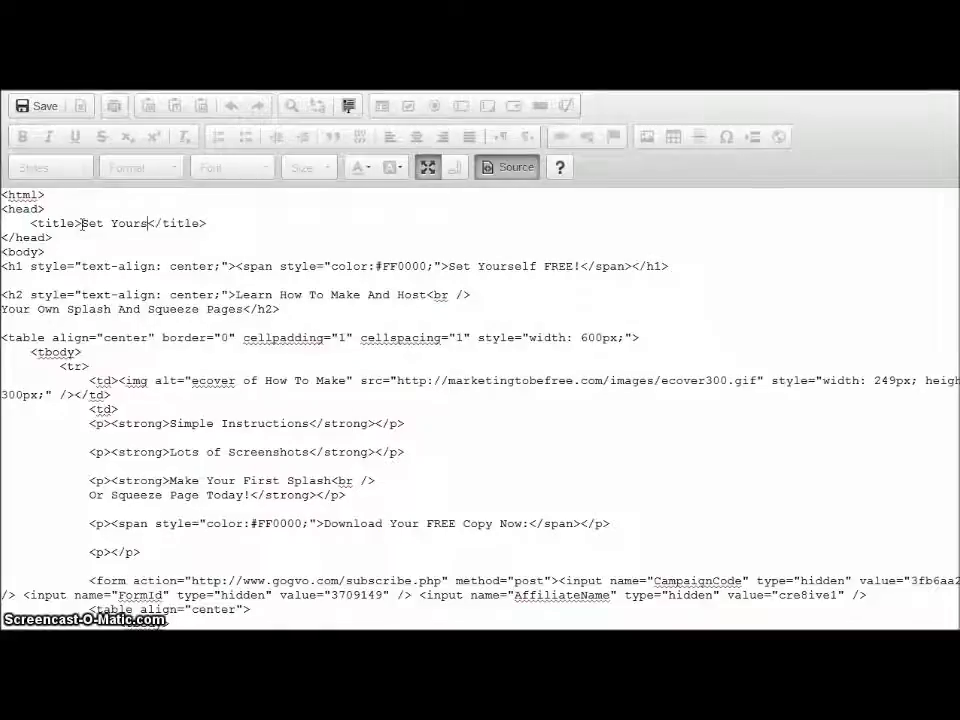
text(lf FREE!)
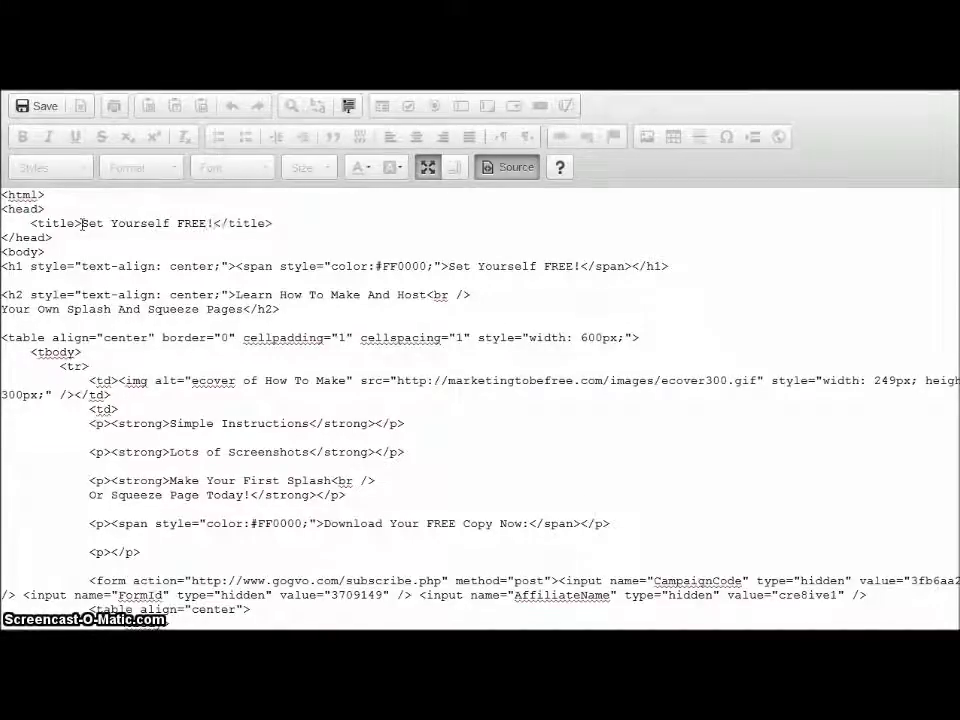
click(509, 168)
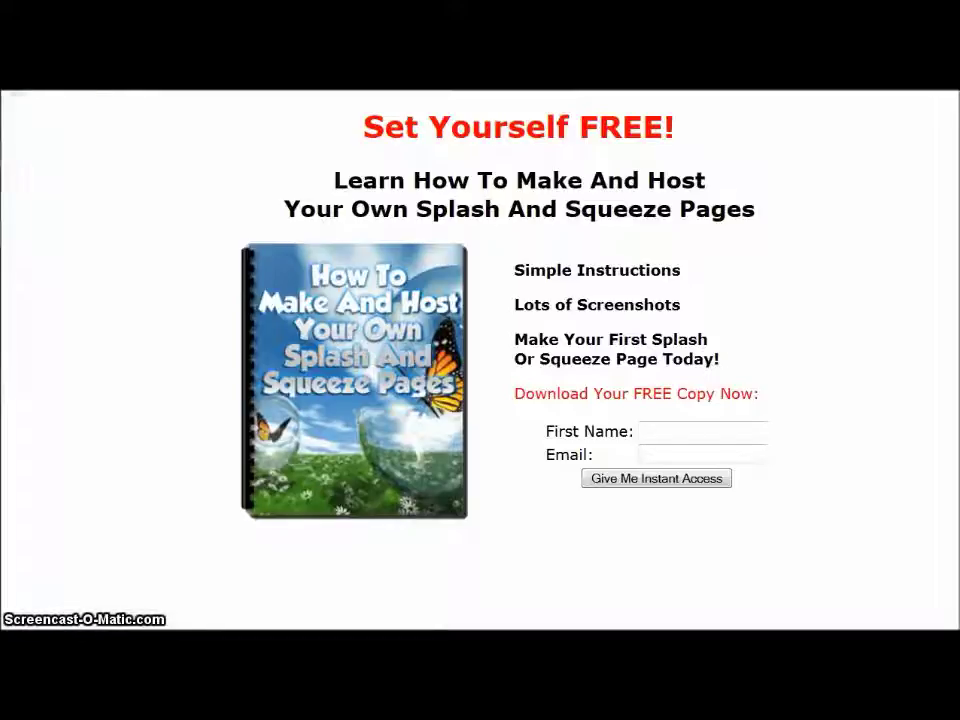
key(F11)
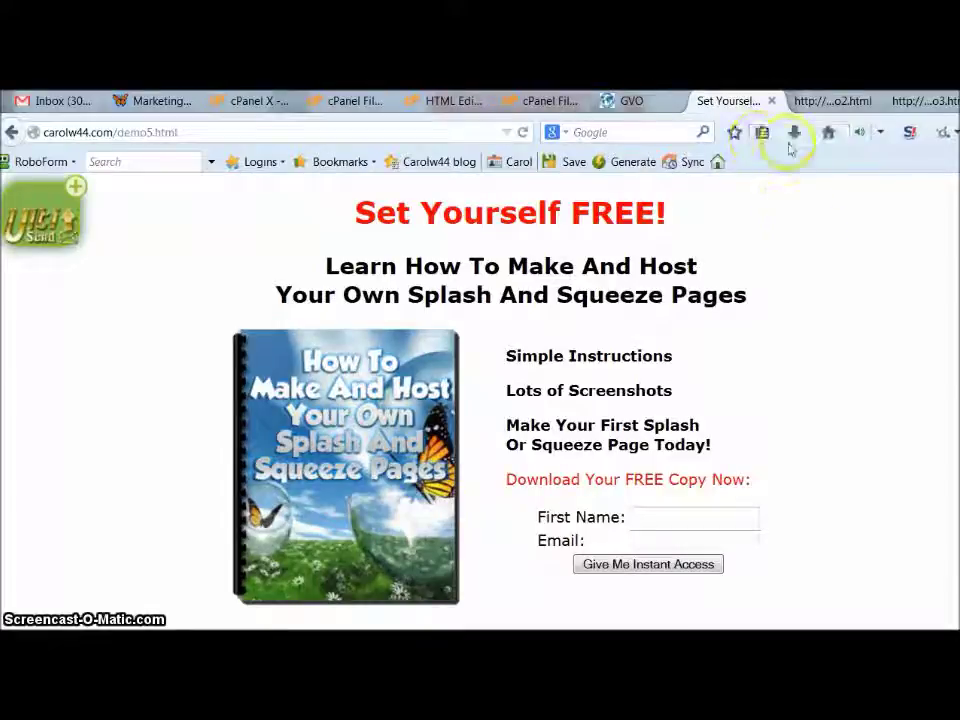
key(F11)
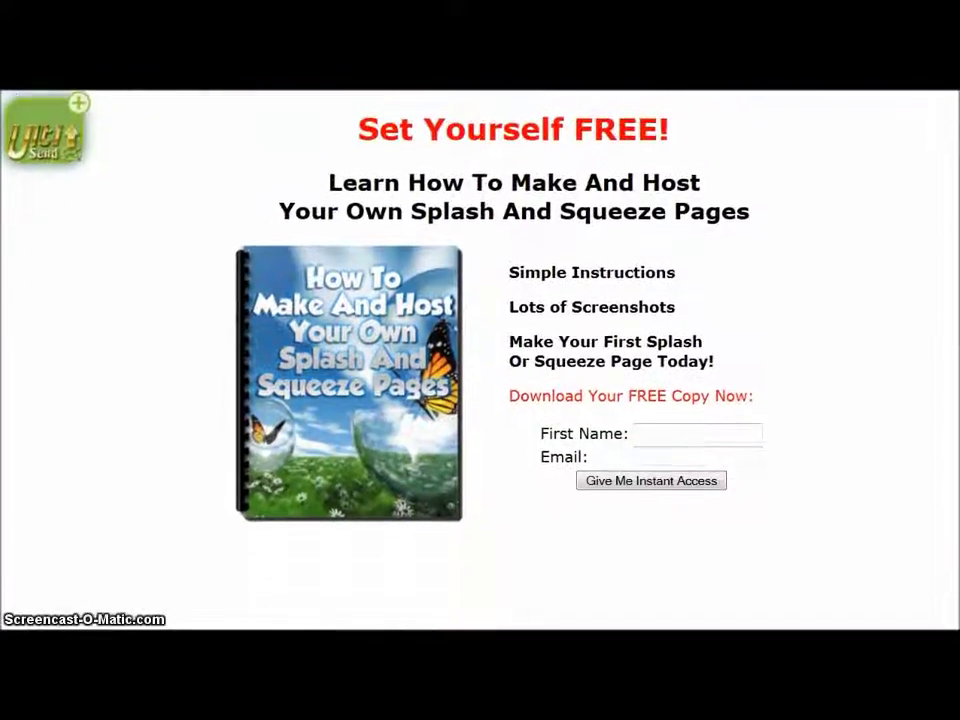